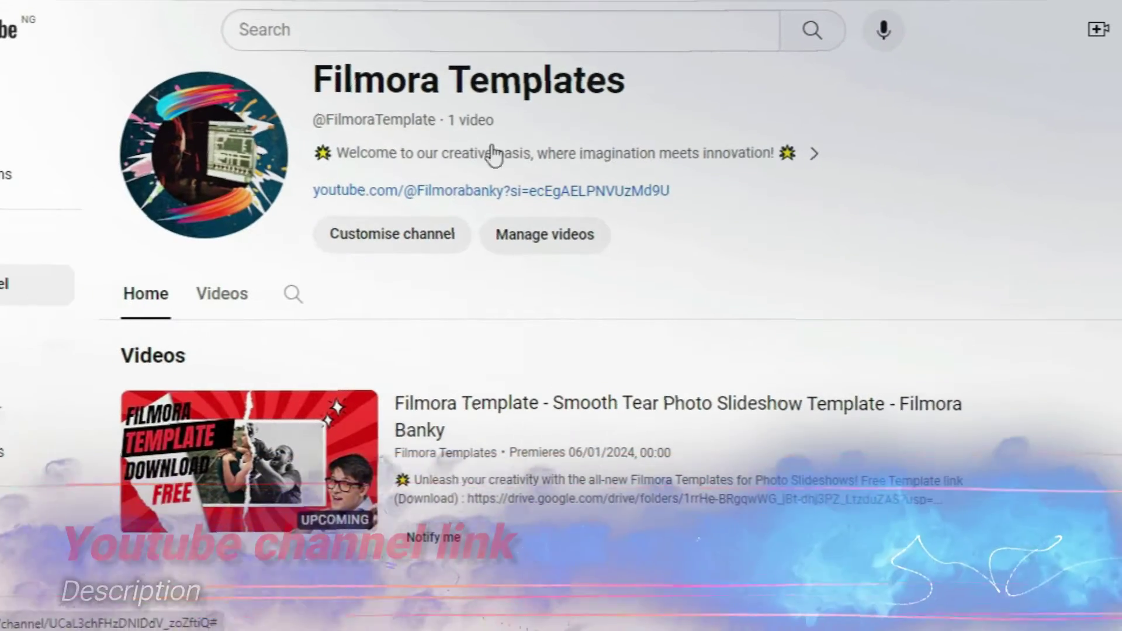
# Drag all ten imported pexels photos from Project Media onto video track 1 in sequence.
pyautogui.click(971, 90)
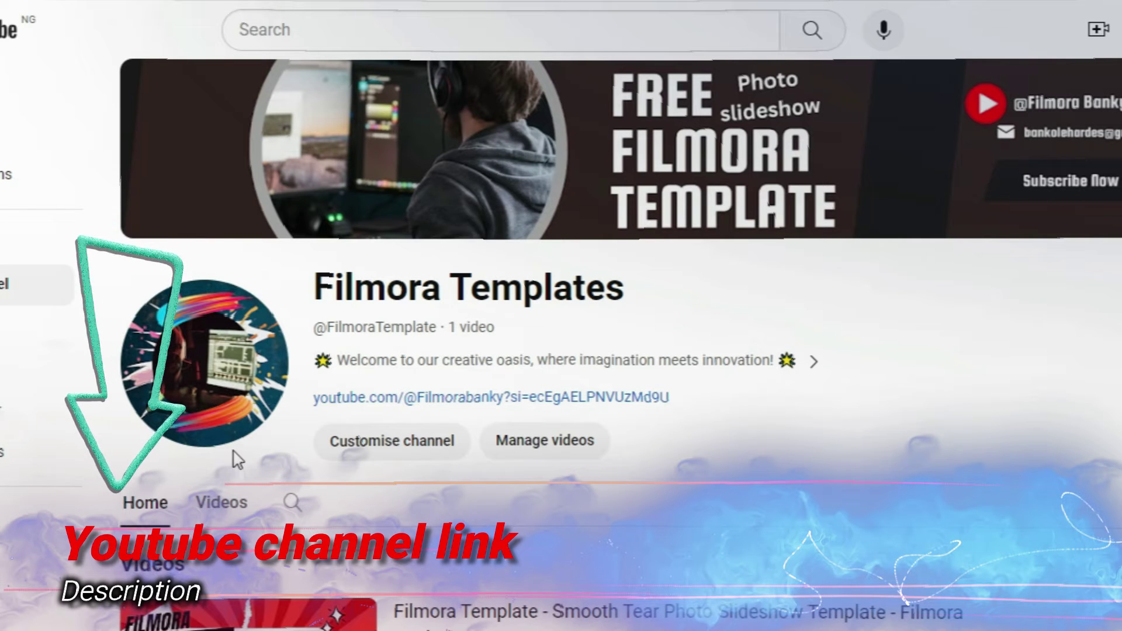
pyautogui.scroll(-3, 1081, 473)
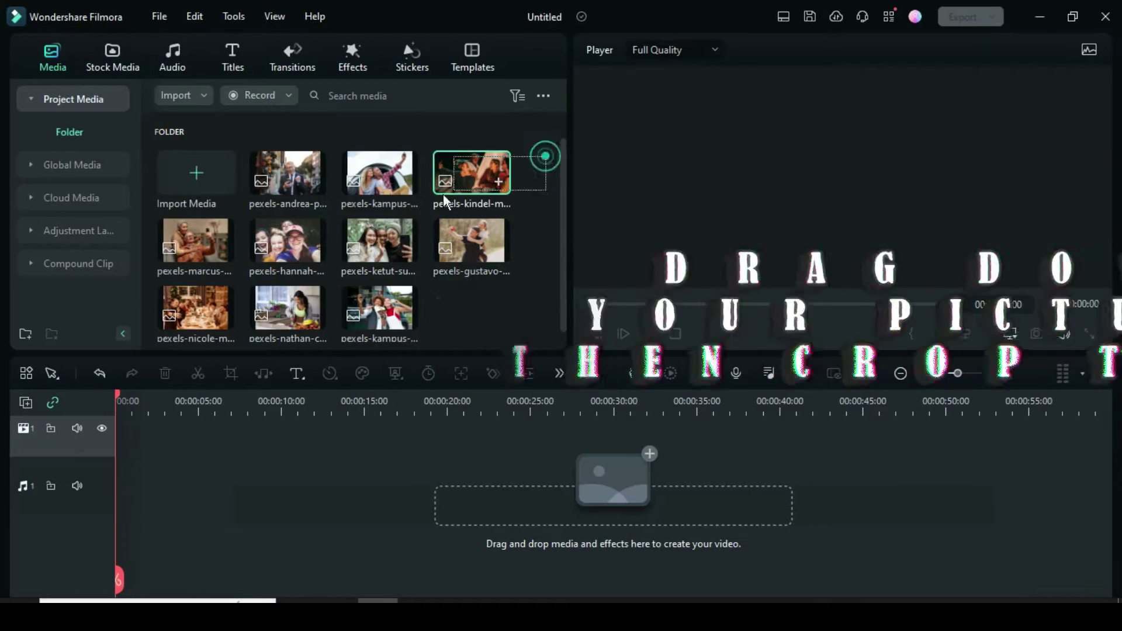
pyautogui.moveTo(444, 201); pyautogui.dragTo(134, 459)
pyautogui.scroll(1, 217, 467)
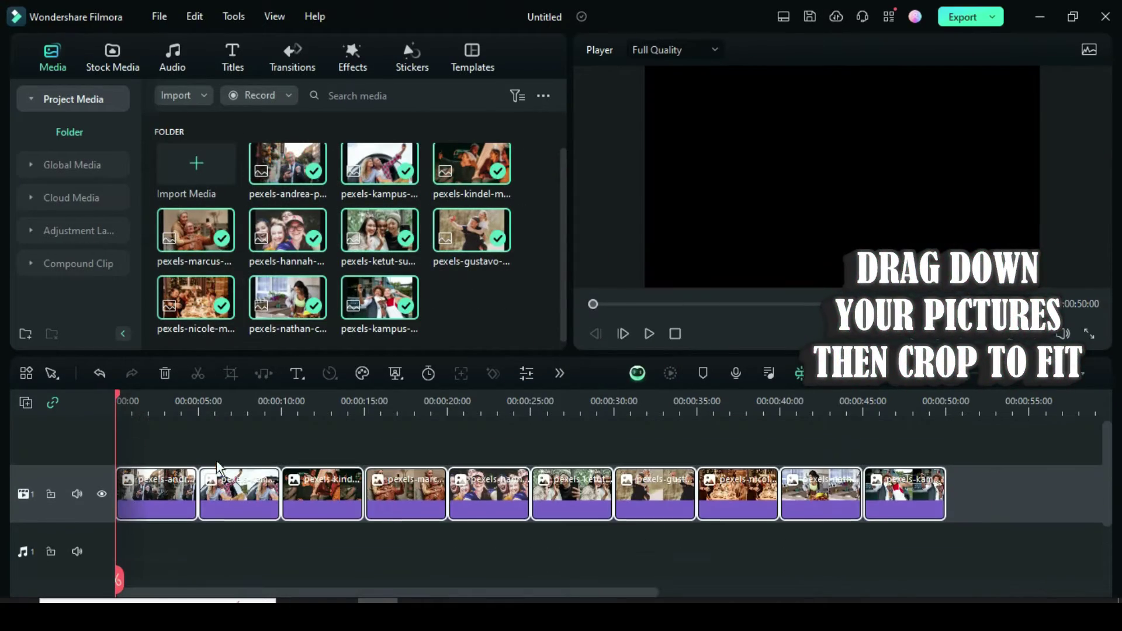
# Crop the photo clips to fit the frame and set each photo's duration to 3 seconds.
pyautogui.rightClick(230, 499)
pyautogui.click(241, 209)
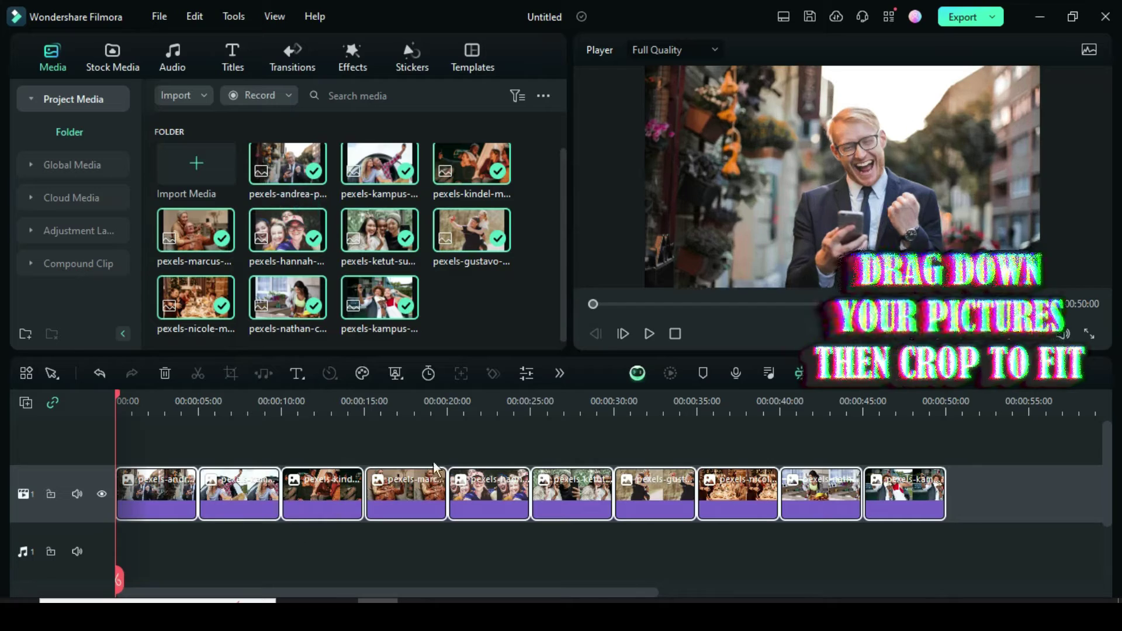
pyautogui.click(430, 379)
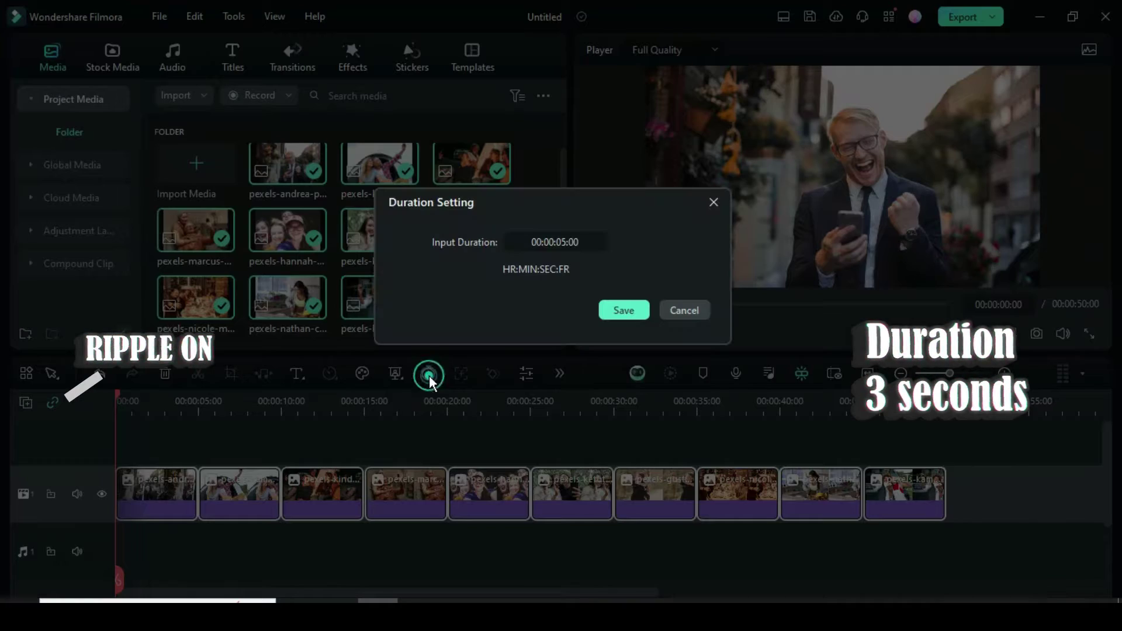
pyautogui.click(558, 242)
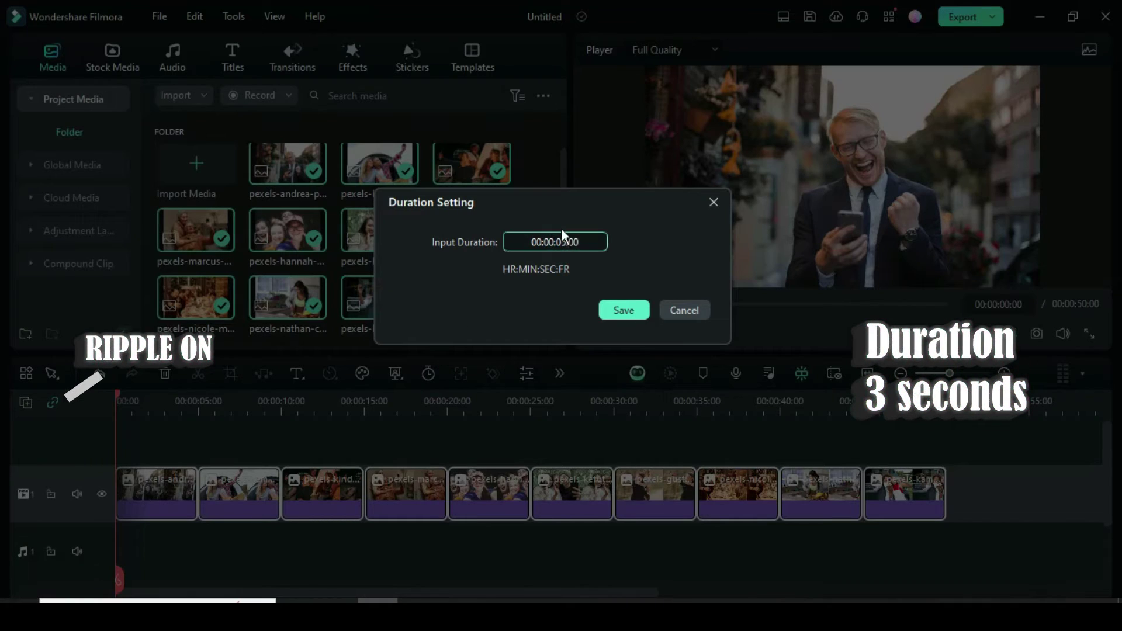
pyautogui.doubleClick(569, 242)
pyautogui.click(566, 241)
pyautogui.press('BackSpace')
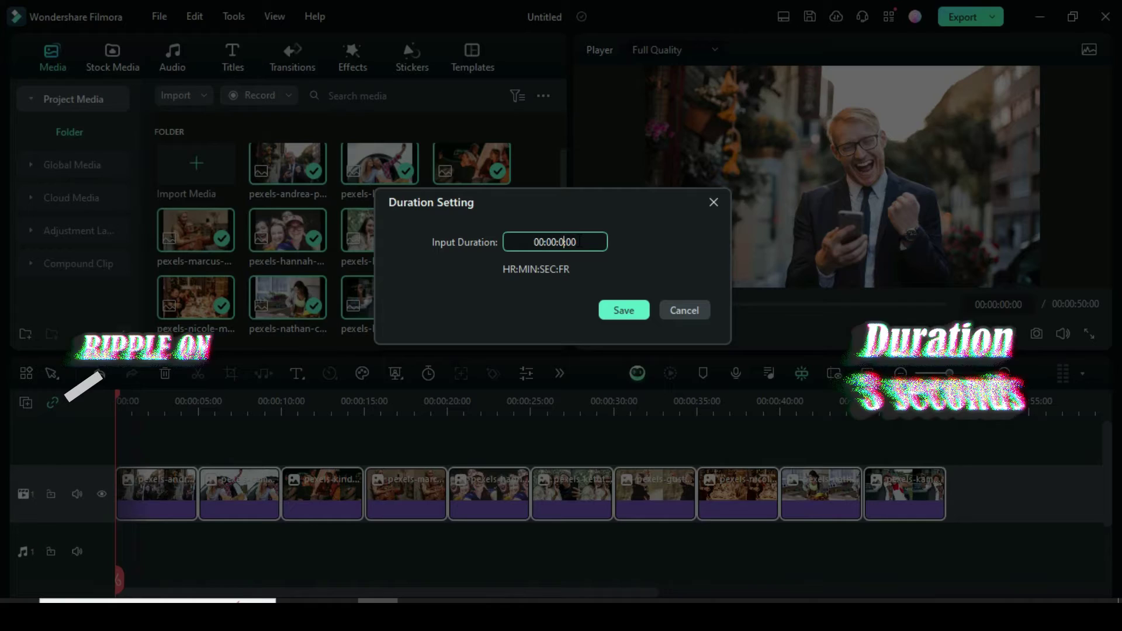
pyautogui.write('3')
pyautogui.click(623, 311)
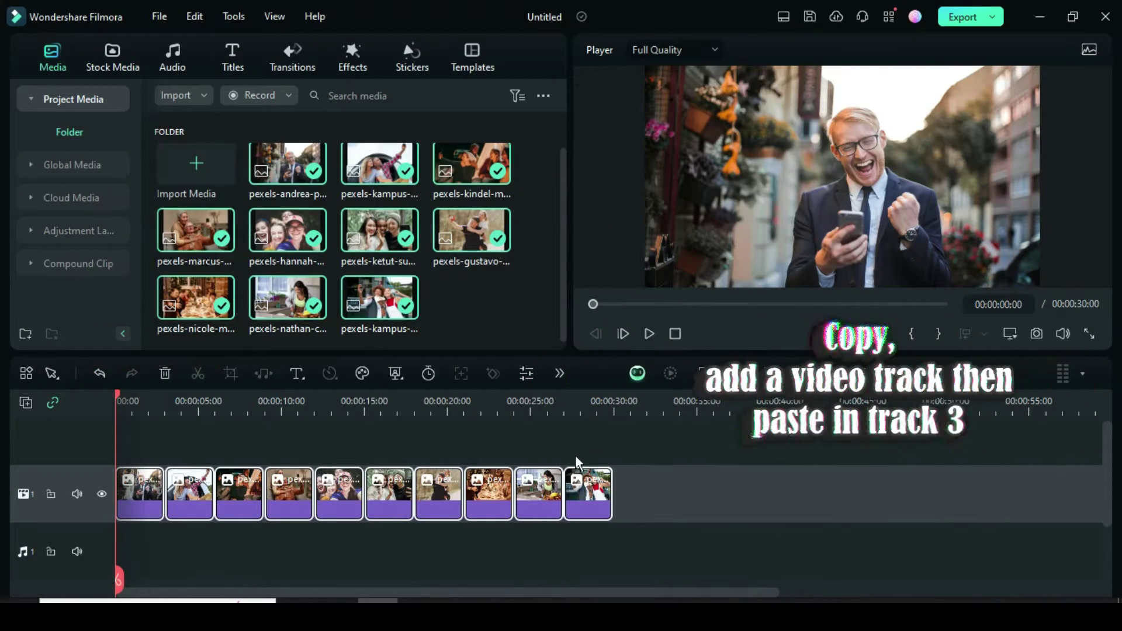
# Copy the photo clips, add two video tracks, and paste the copies onto track 3.
pyautogui.rightClick(290, 494)
pyautogui.click(320, 37)
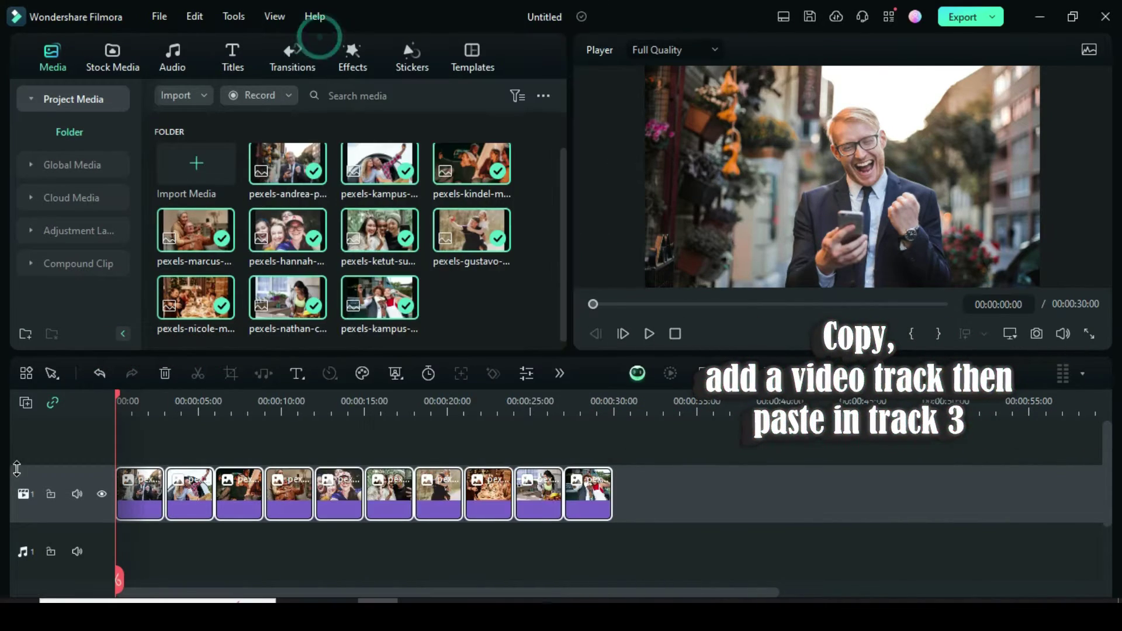
pyautogui.click(26, 402)
pyautogui.click(47, 428)
pyautogui.click(26, 403)
pyautogui.click(47, 428)
pyautogui.scroll(-1, 176, 485)
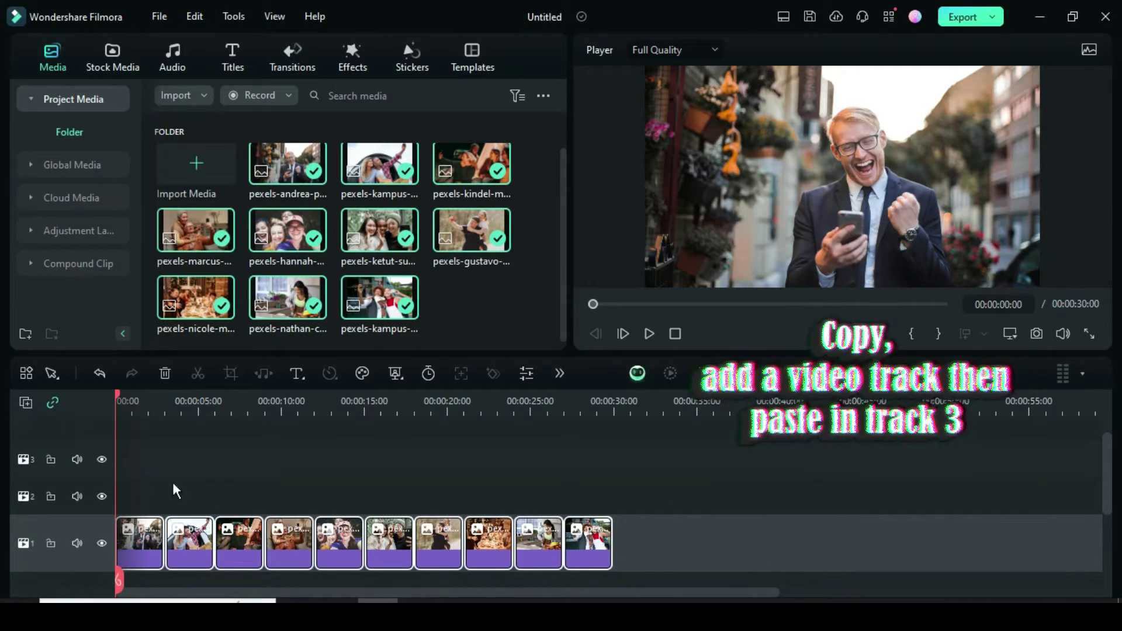
pyautogui.click(67, 454)
pyautogui.rightClick(128, 452)
pyautogui.click(164, 59)
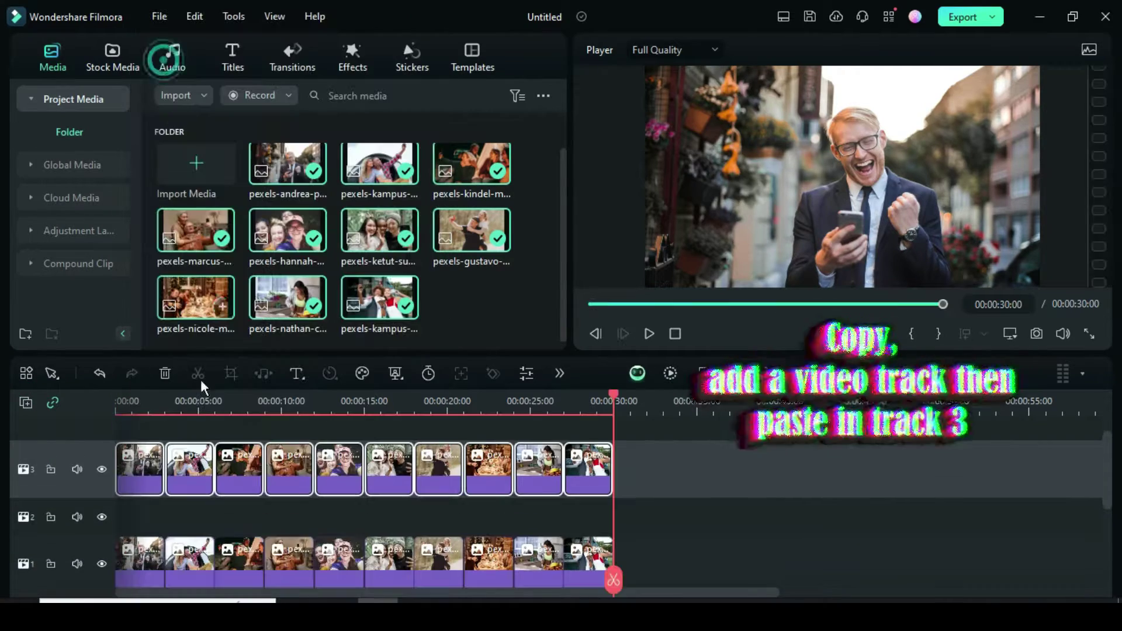
pyautogui.click(868, 373)
pyautogui.click(590, 304)
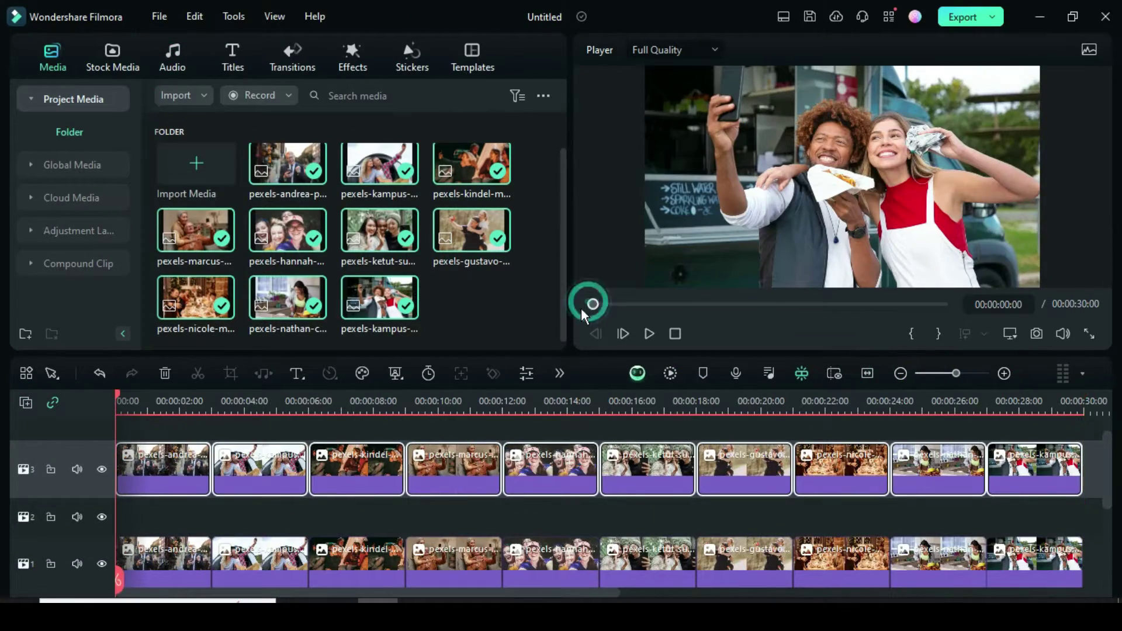
# Place the 'square blur' effect on track 2, stretch it across all 30 seconds, and open its settings.
pyautogui.click(352, 69)
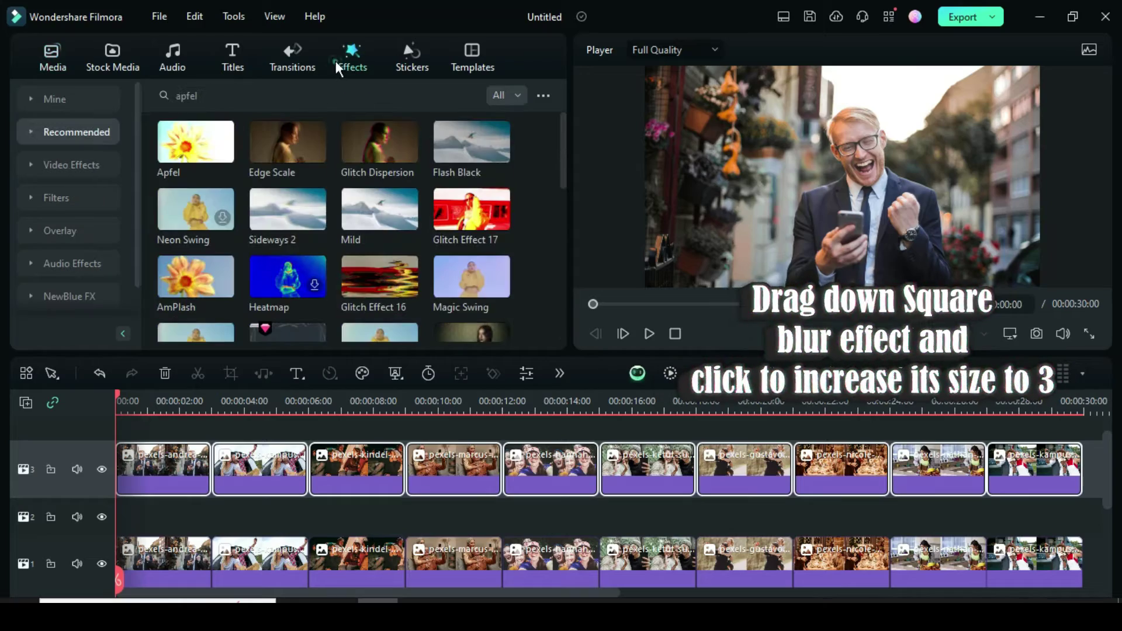
pyautogui.click(285, 96)
pyautogui.press('BackSpace')
pyautogui.press('BackSpace')
pyautogui.press('BackSpace')
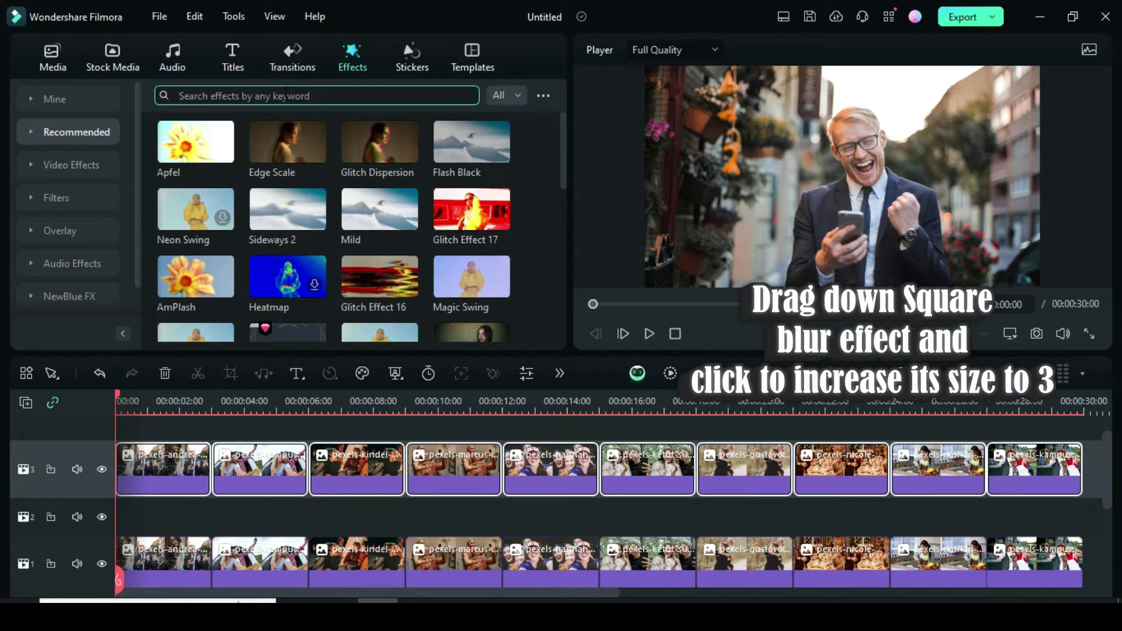
pyautogui.write('square blur')
pyautogui.press('Return')
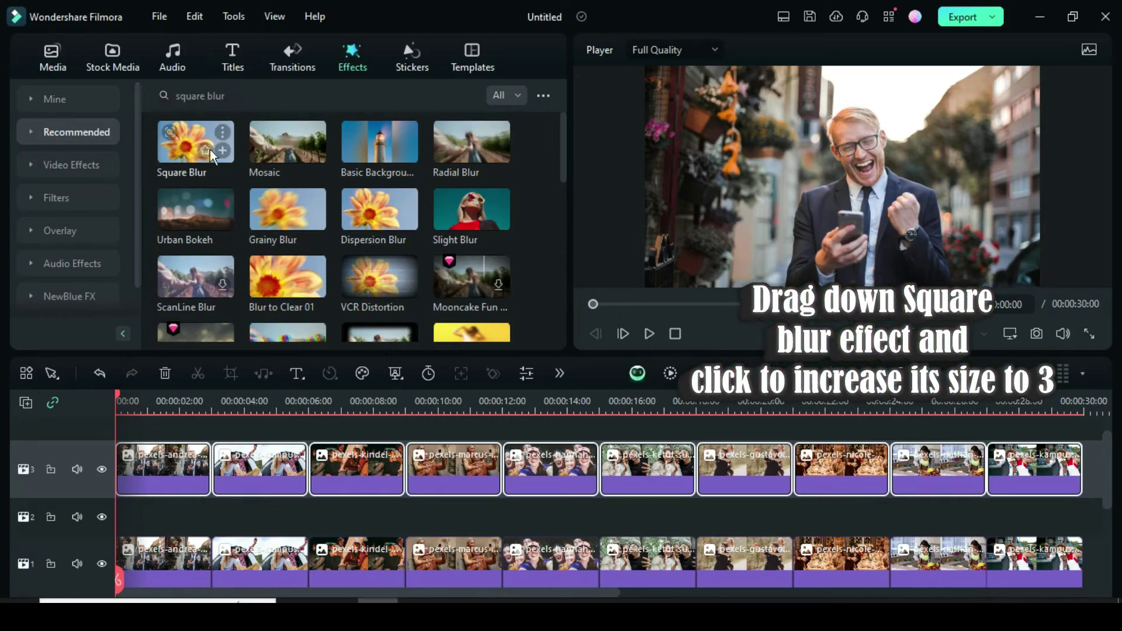
pyautogui.moveTo(194, 138); pyautogui.dragTo(152, 511)
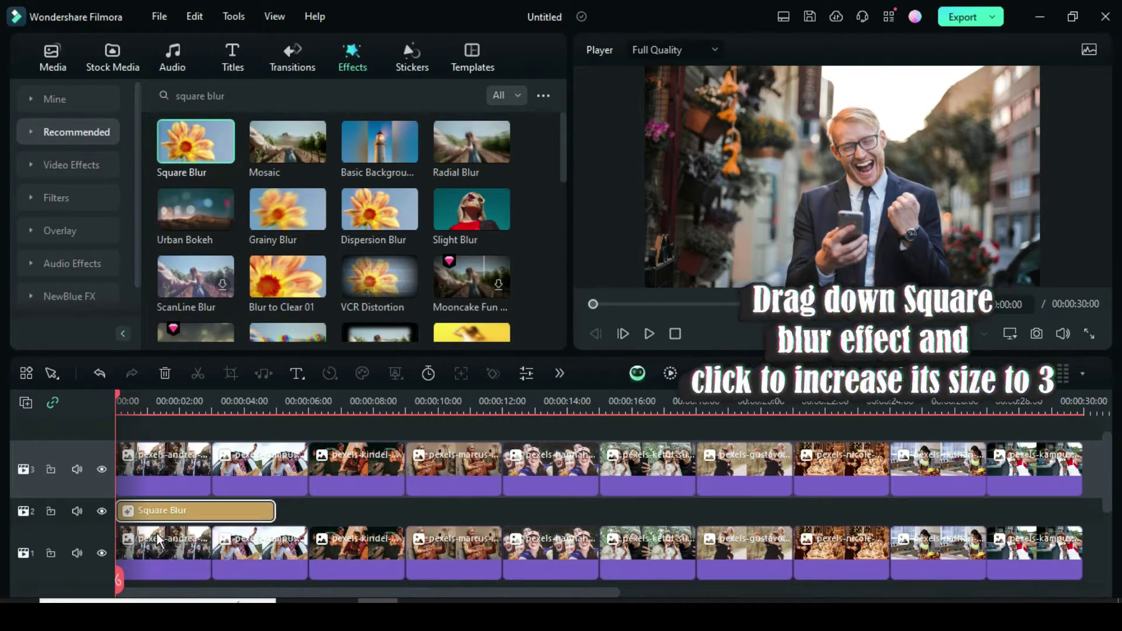
pyautogui.moveTo(274, 511); pyautogui.dragTo(1078, 518)
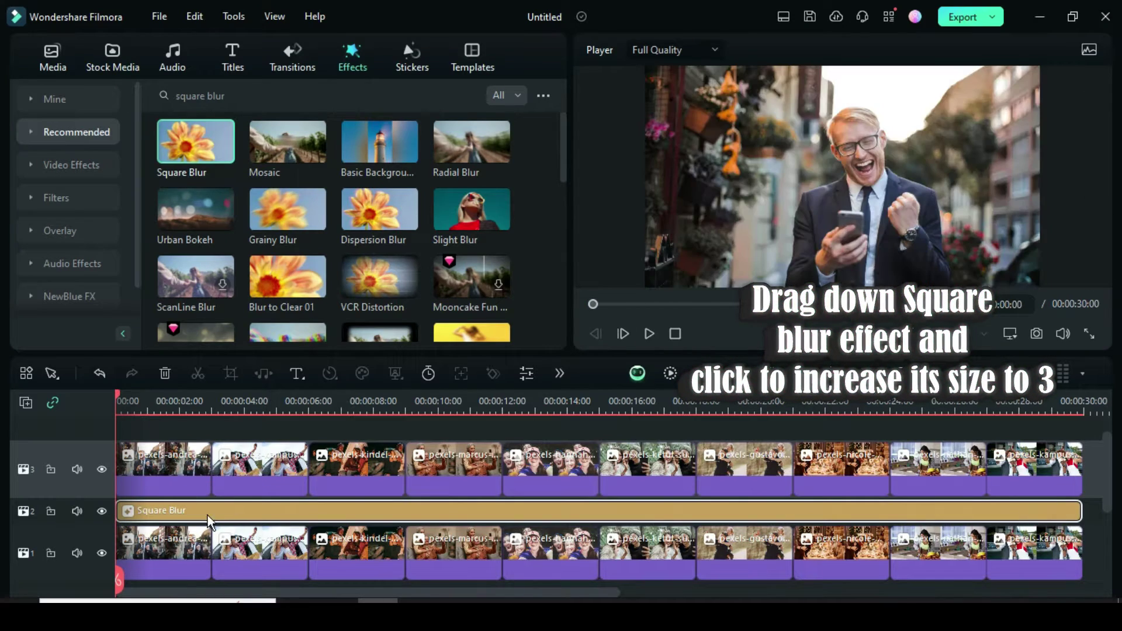
pyautogui.click(209, 513)
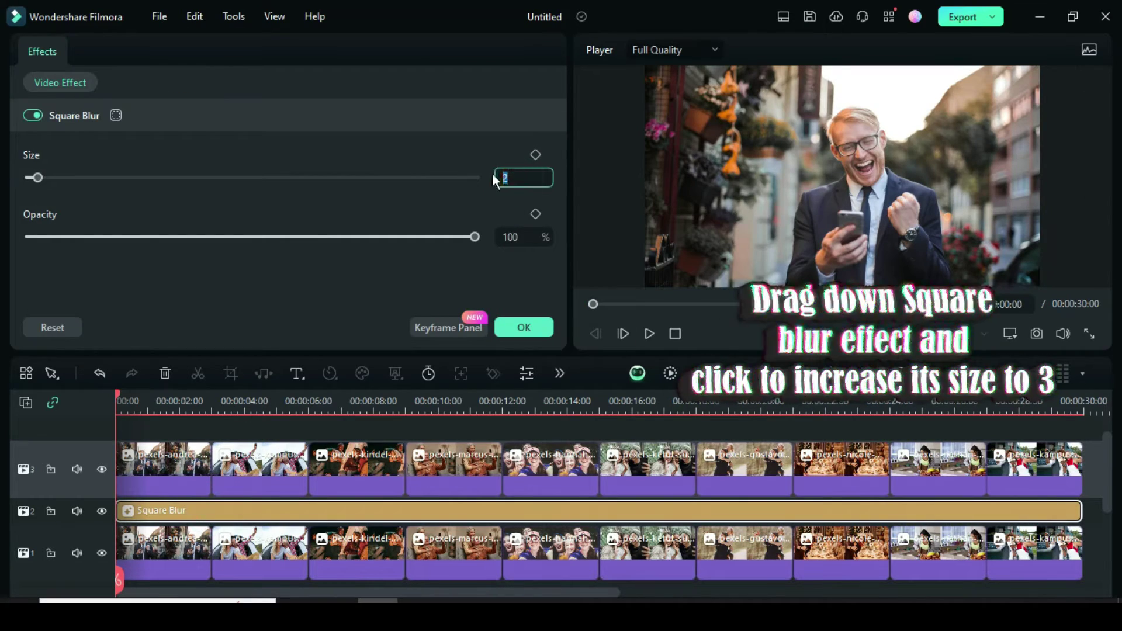
# Confirm Square Blur size 3, then apply the Overlay 03 frame to the first track-3 photo.
pyautogui.click(524, 327)
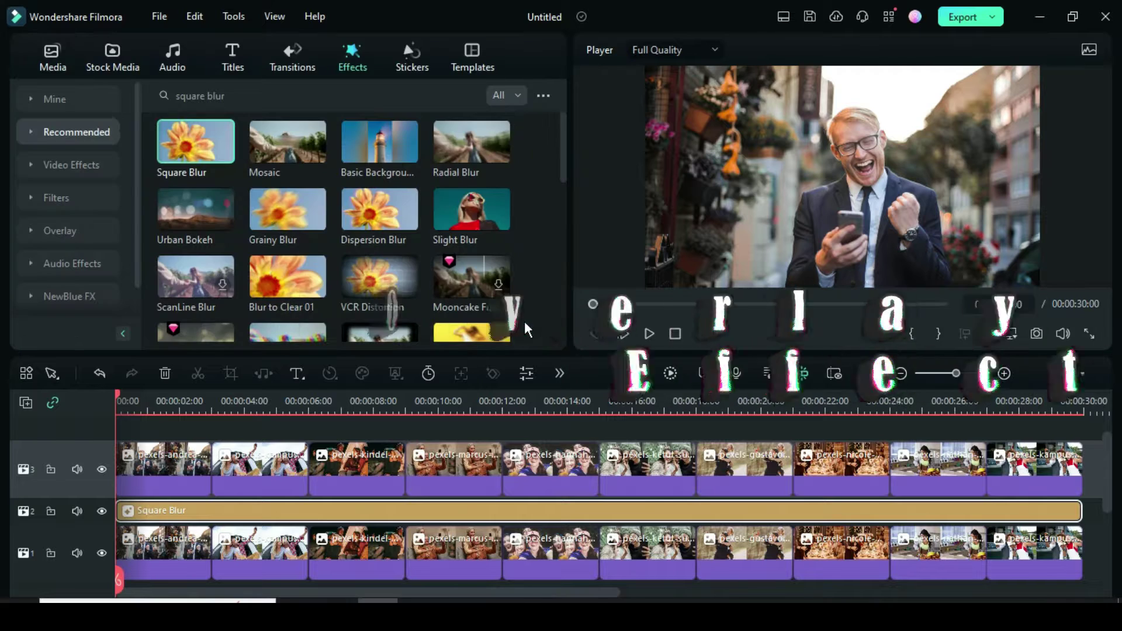
pyautogui.click(168, 468)
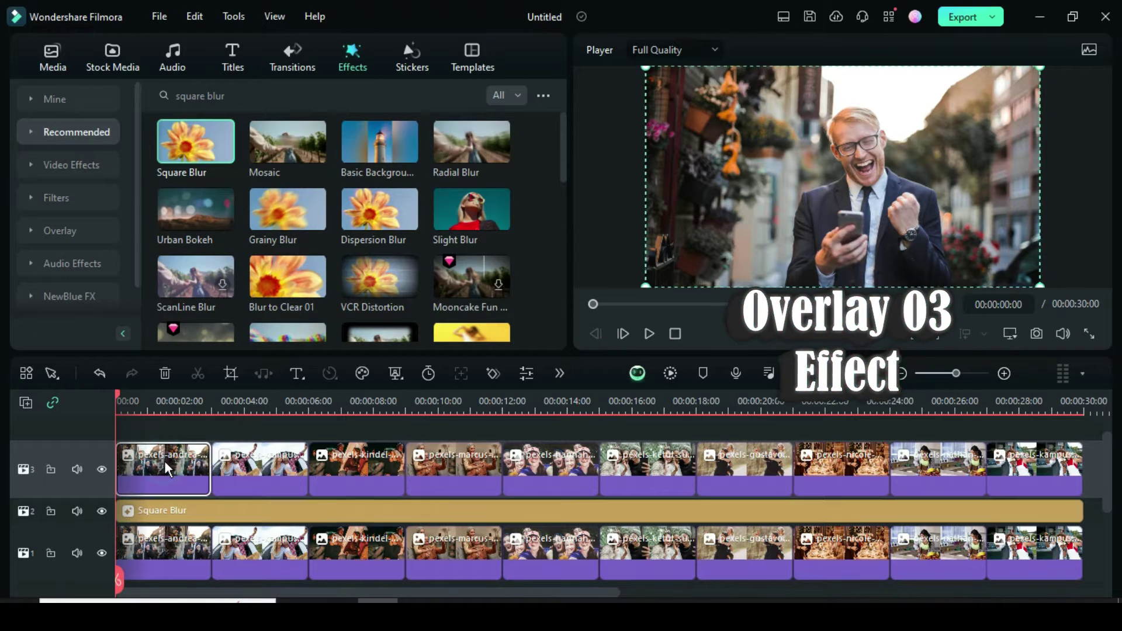
pyautogui.tripleClick(253, 96)
pyautogui.write('overlay 03')
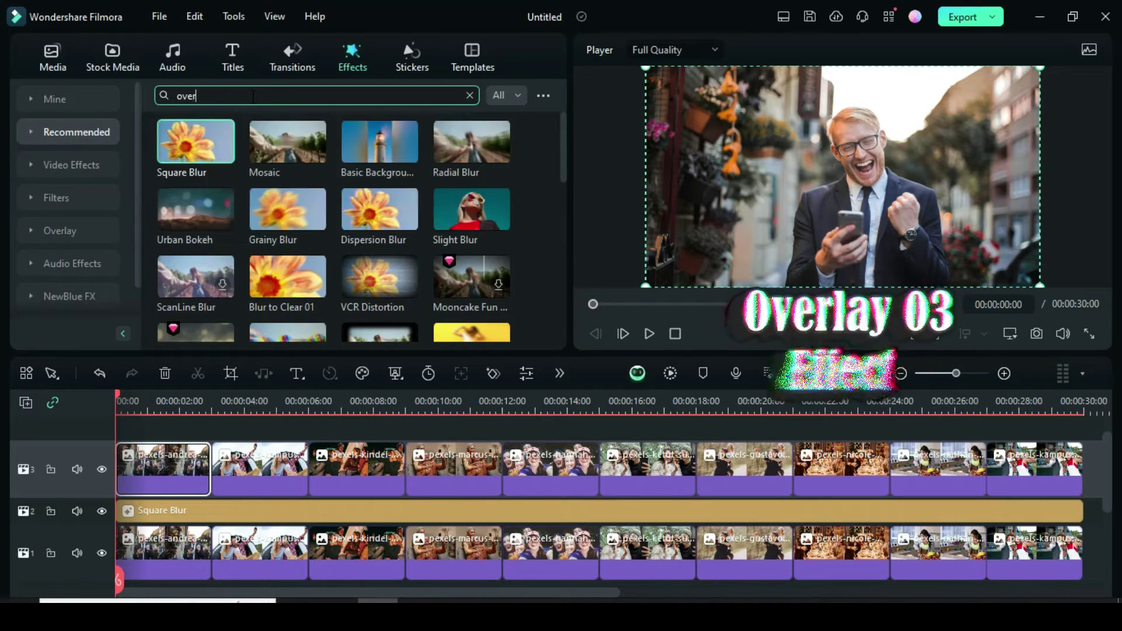
pyautogui.press('Return')
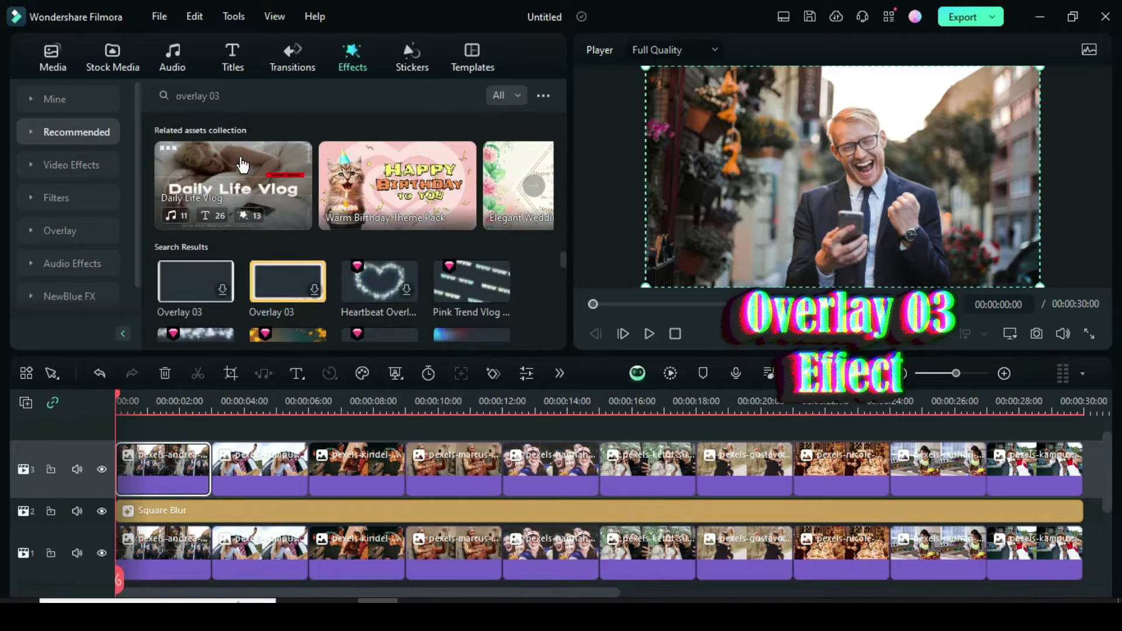
pyautogui.scroll(-10, 493, 221)
pyautogui.scroll(-2, 493, 221)
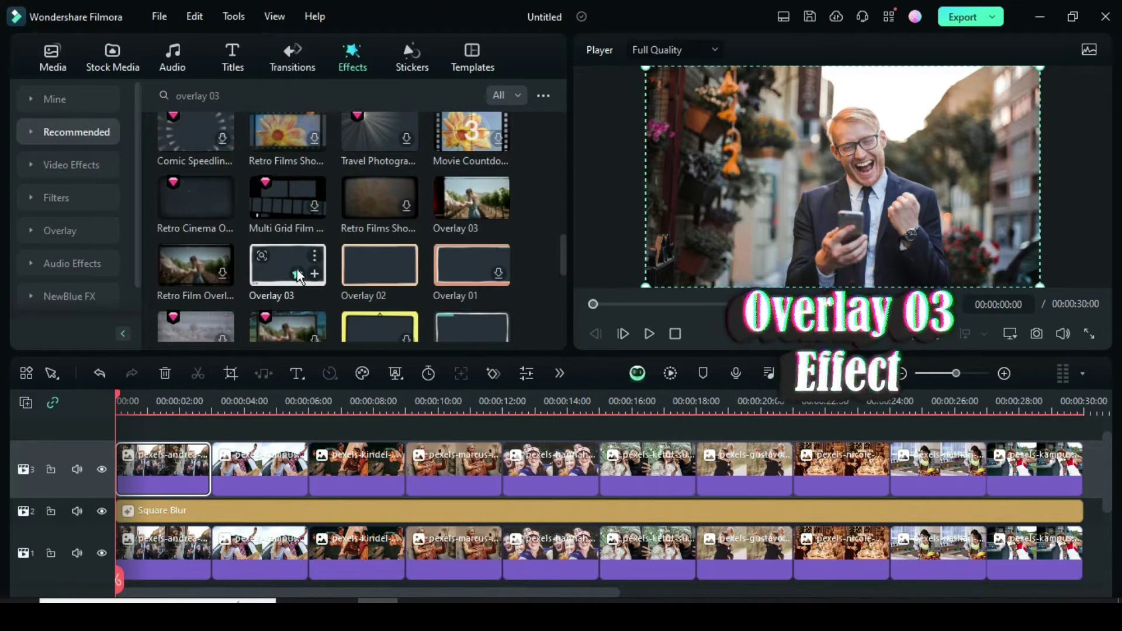
pyautogui.moveTo(298, 275); pyautogui.dragTo(144, 476)
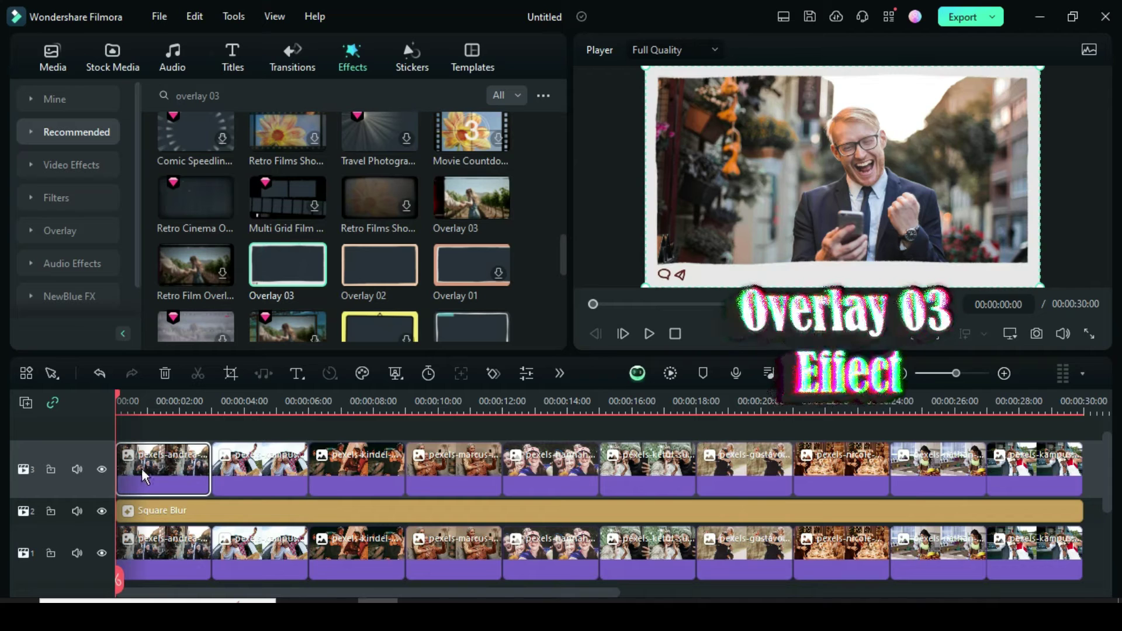
# Crop the first photo to 16:9 with a pan-and-zoom from close on the man to full image.
pyautogui.click(227, 375)
pyautogui.click(176, 522)
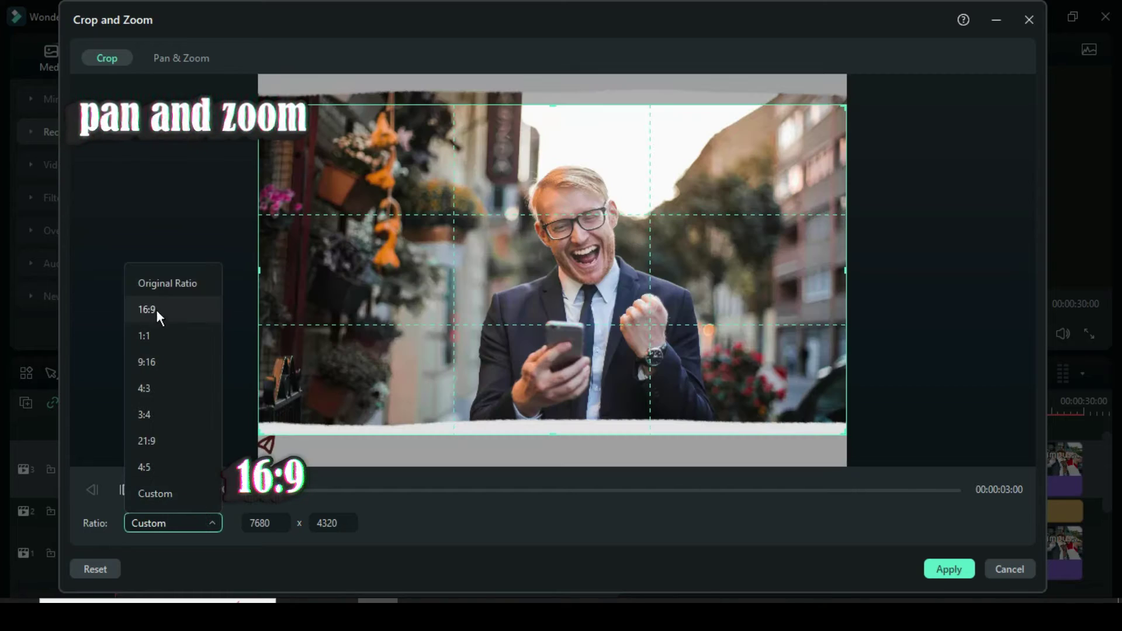
pyautogui.click(156, 309)
pyautogui.click(175, 58)
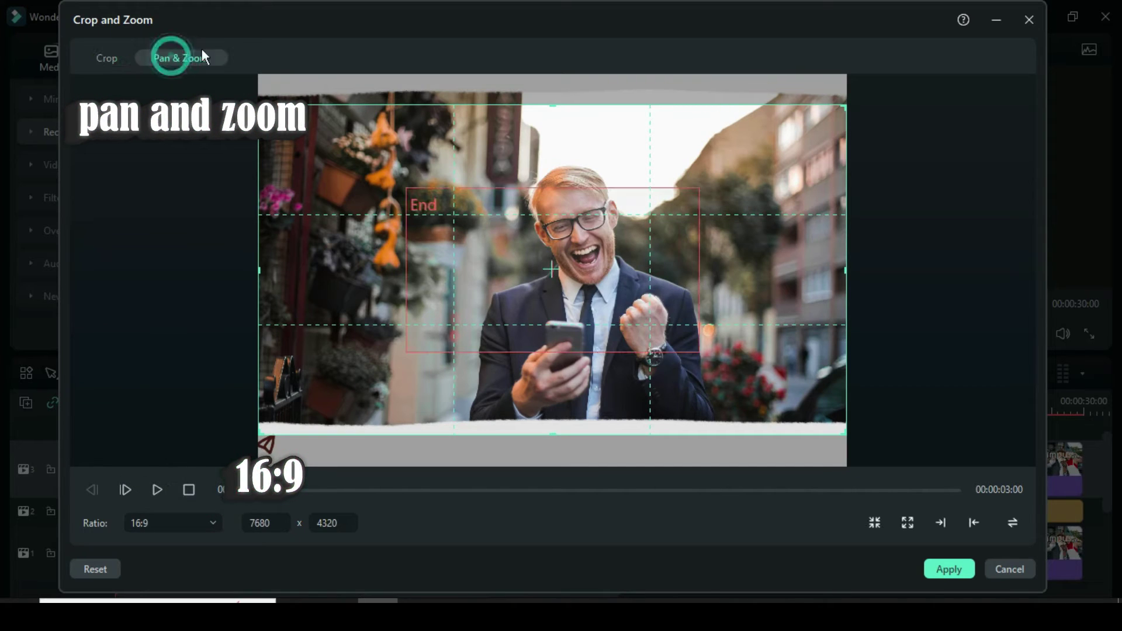
pyautogui.click(461, 294)
pyautogui.moveTo(406, 352); pyautogui.dragTo(341, 388)
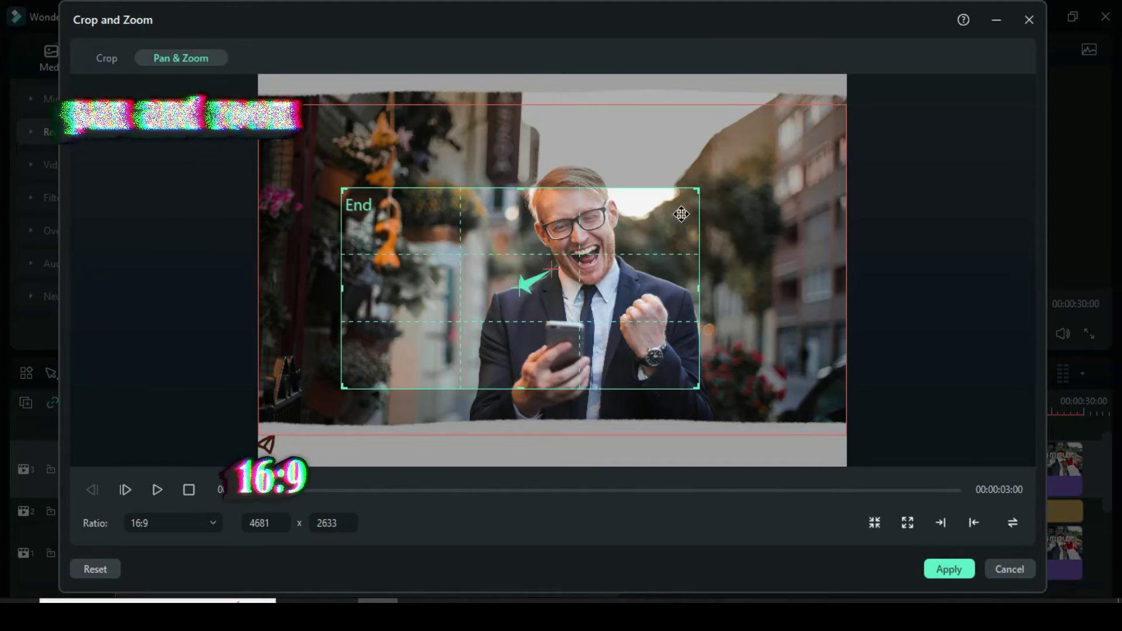
pyautogui.moveTo(699, 188); pyautogui.dragTo(776, 144)
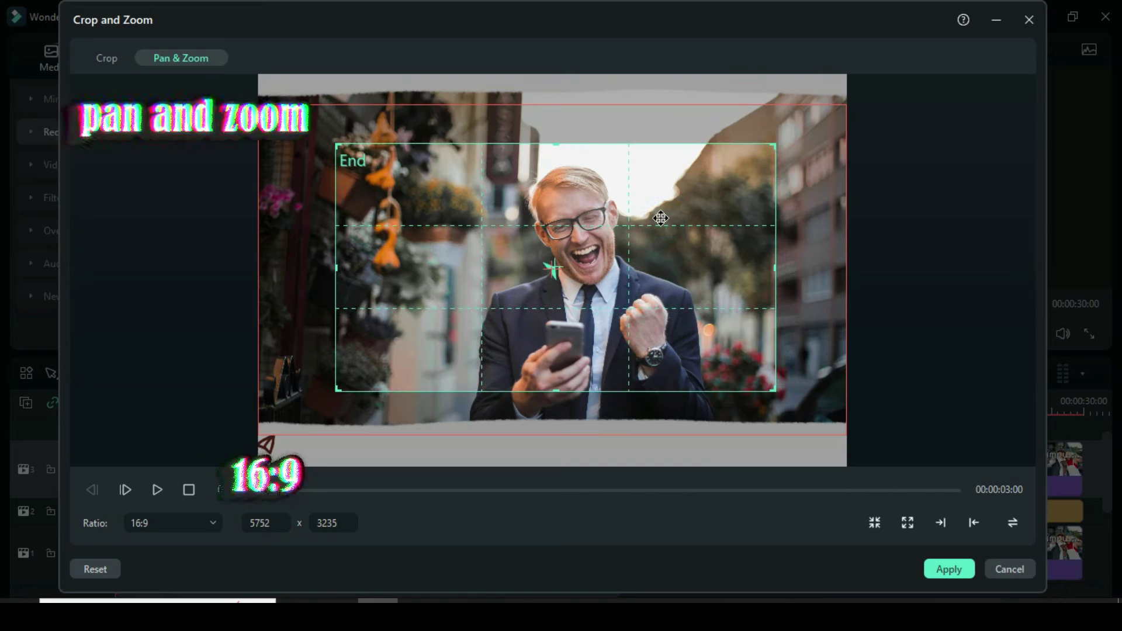
pyautogui.click(1012, 522)
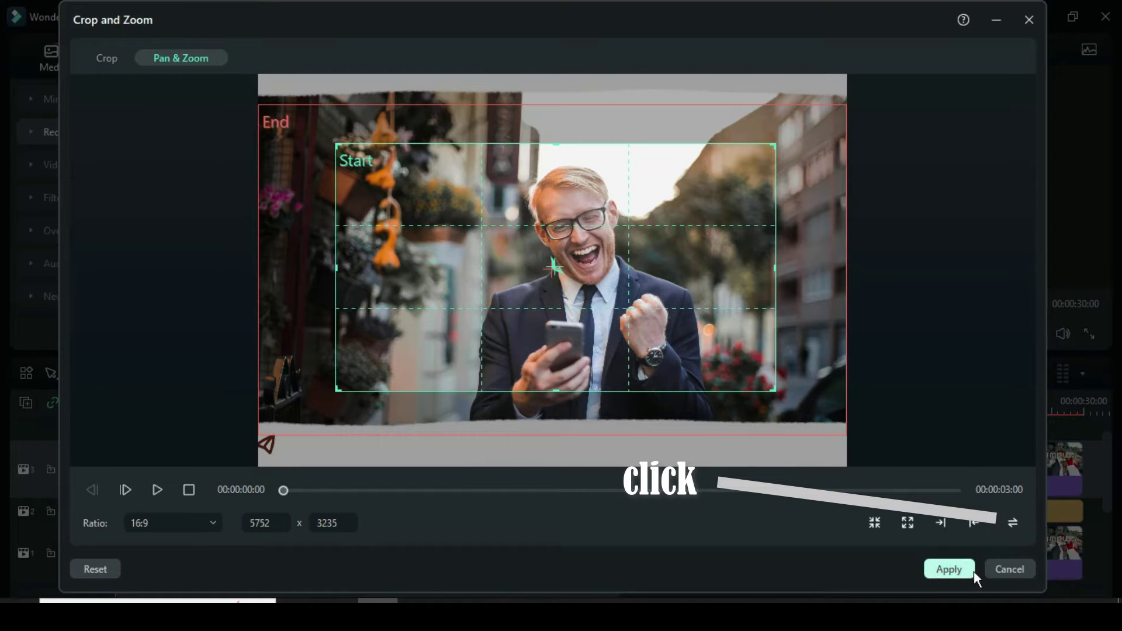
pyautogui.click(941, 570)
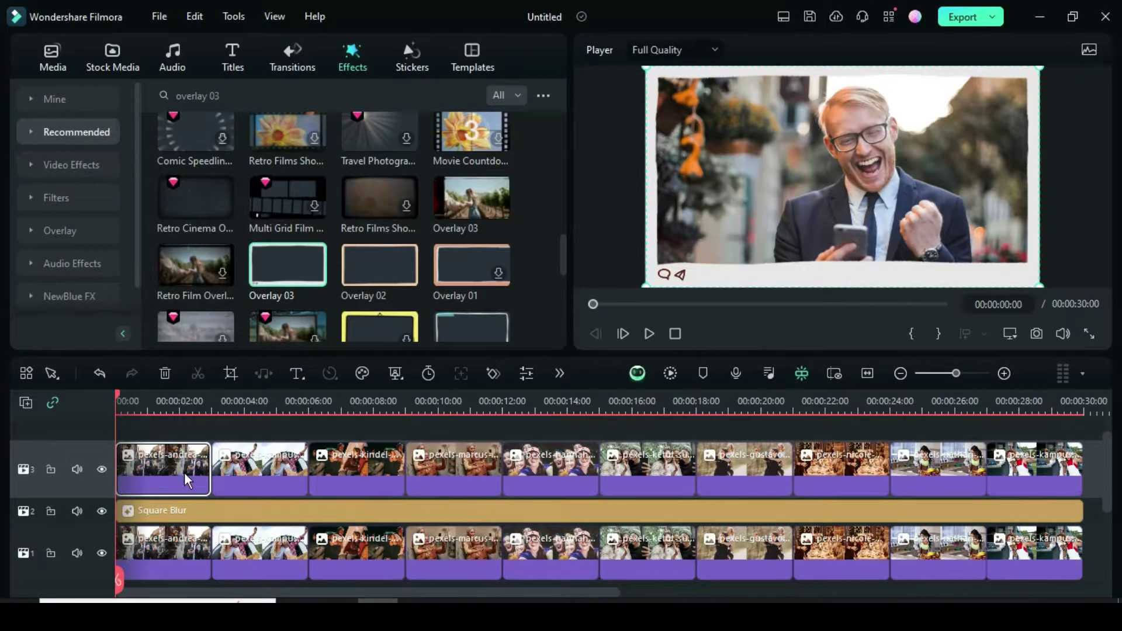
# Keyframe the first photo's scale at 138% at the start and 70% at one second.
pyautogui.scroll(3, 215, 470)
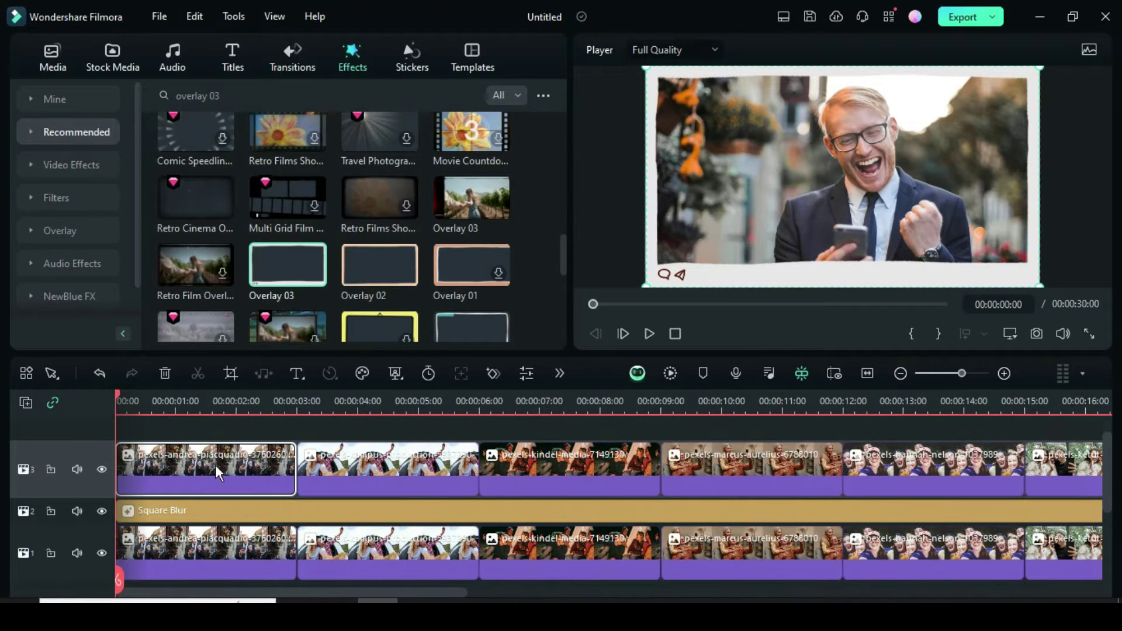
pyautogui.doubleClick(184, 468)
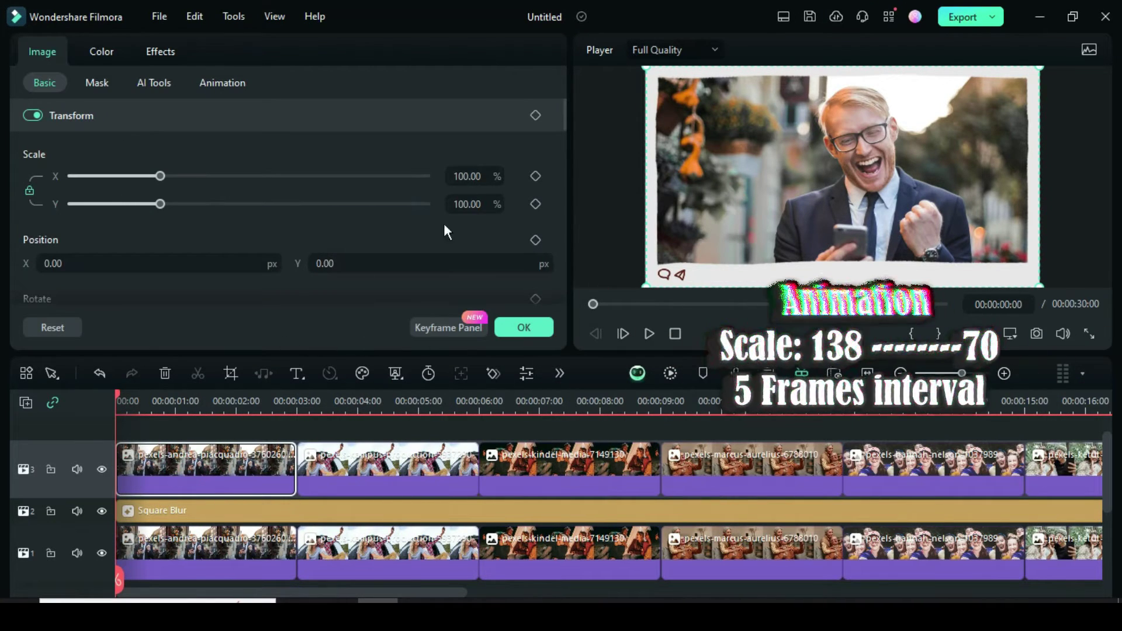
pyautogui.click(535, 175)
pyautogui.click(487, 175)
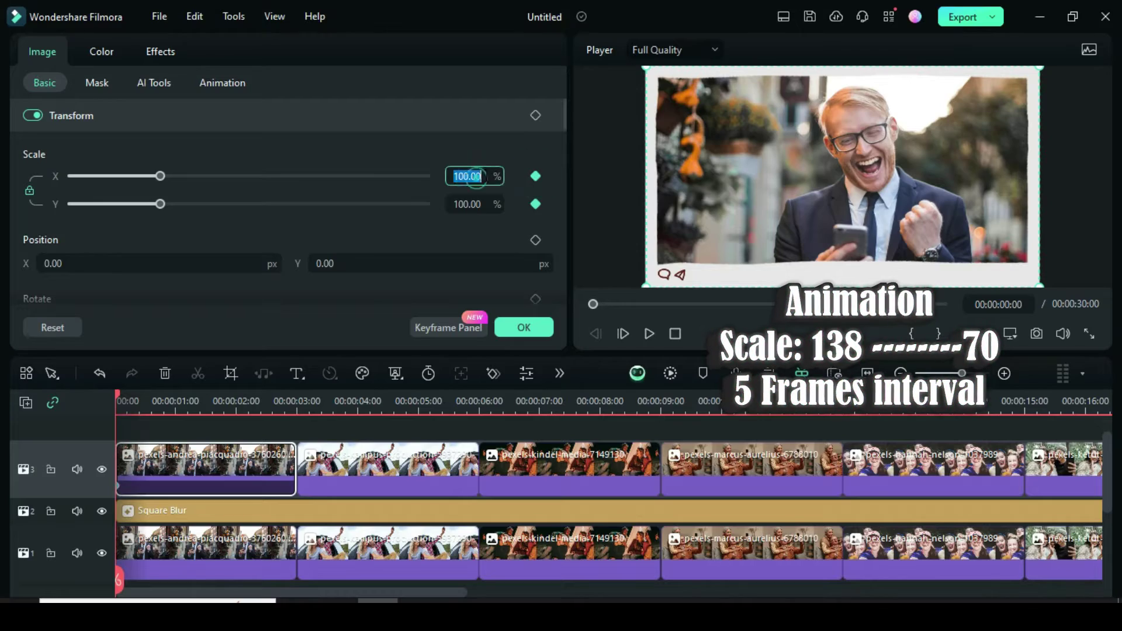
pyautogui.write('138')
pyautogui.click(399, 154)
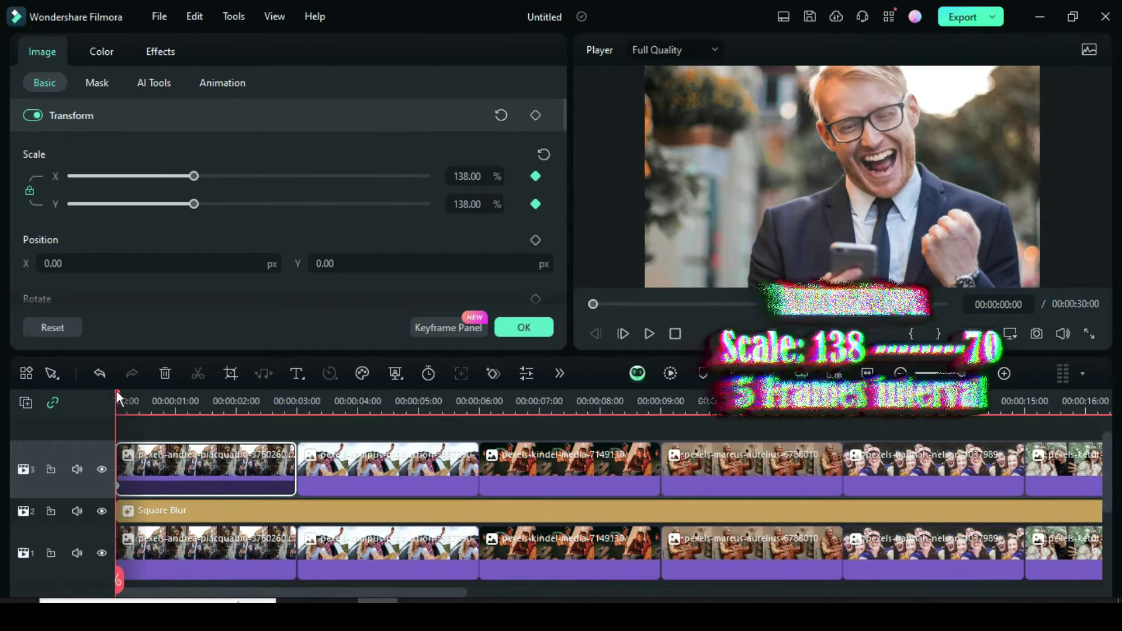
pyautogui.moveTo(118, 398); pyautogui.dragTo(174, 393)
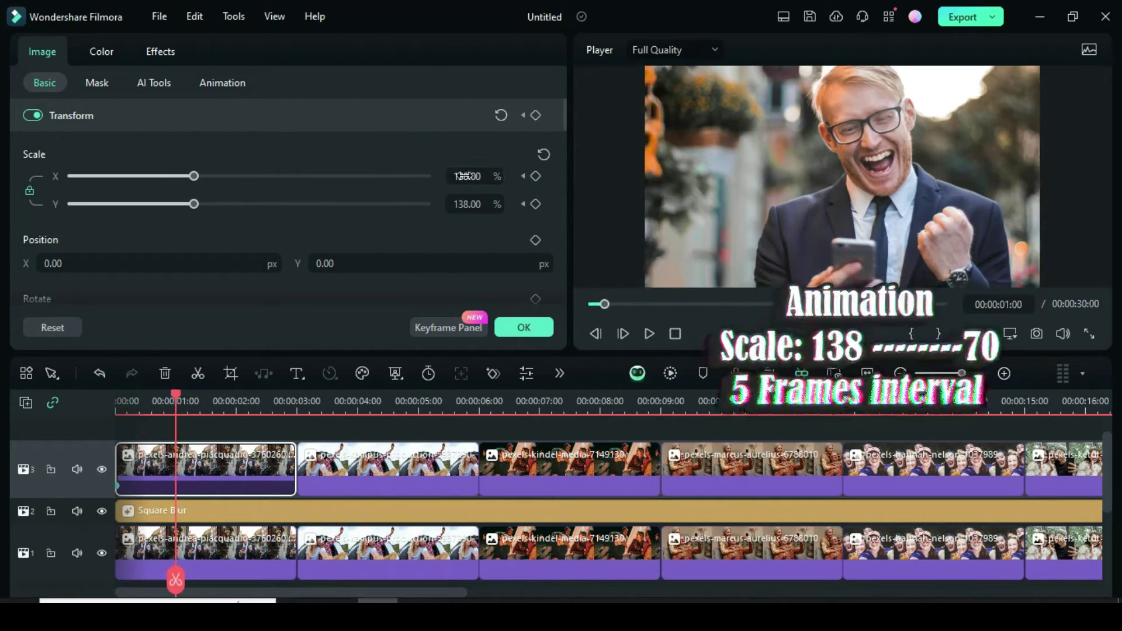
pyautogui.click(463, 175)
pyautogui.write('70')
pyautogui.click(380, 156)
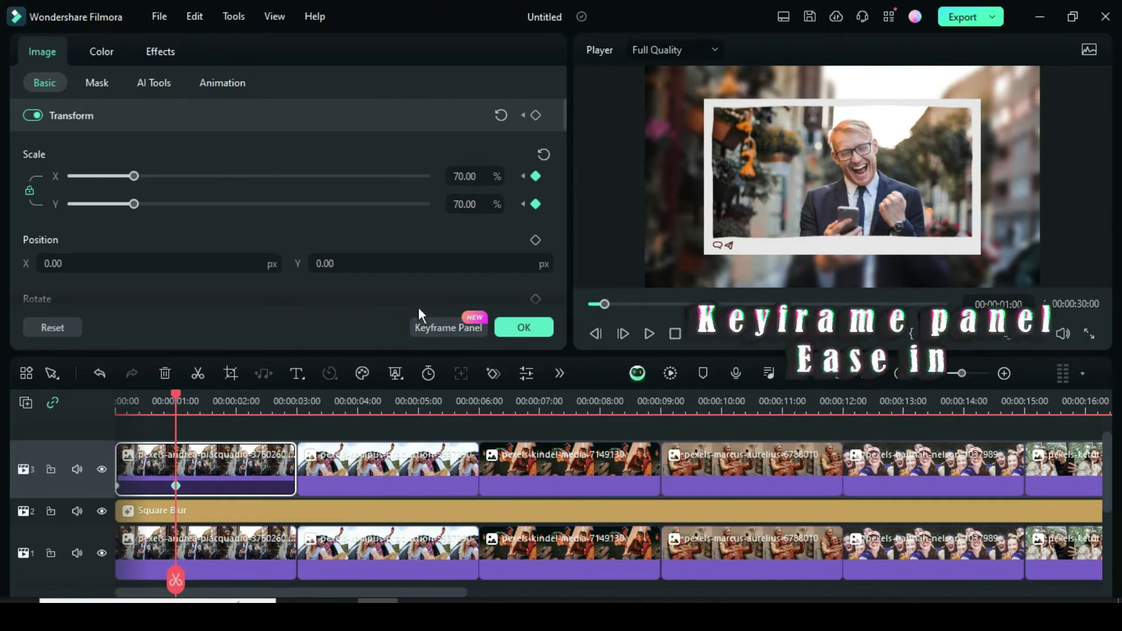
# Apply ease-in to both scale keyframes in the Keyframe Panel.
pyautogui.click(436, 328)
pyautogui.moveTo(441, 227); pyautogui.dragTo(345, 156)
pyautogui.rightClick(418, 170)
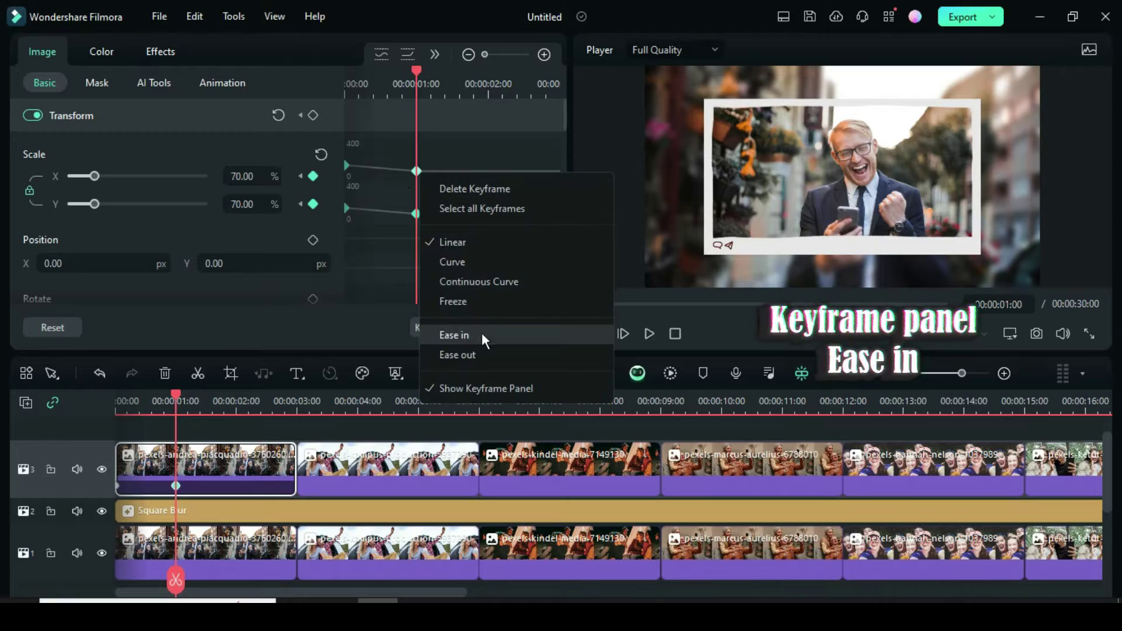
pyautogui.click(441, 334)
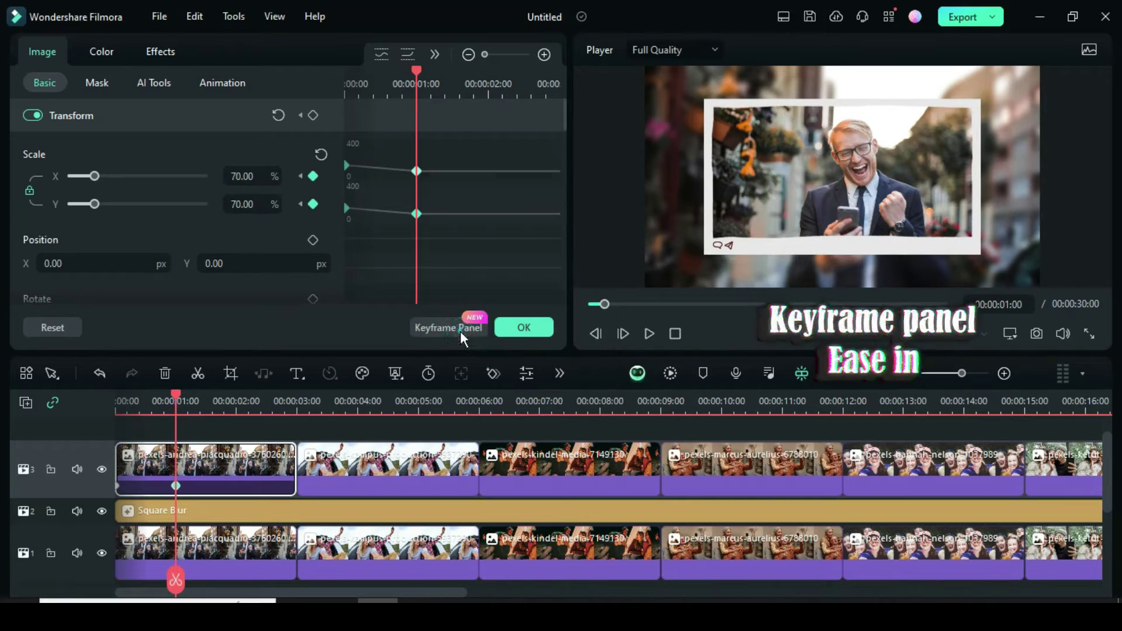
# Close the photo properties, fit the timeline, and copy the first photo's effects.
pyautogui.click(525, 328)
pyautogui.click(593, 303)
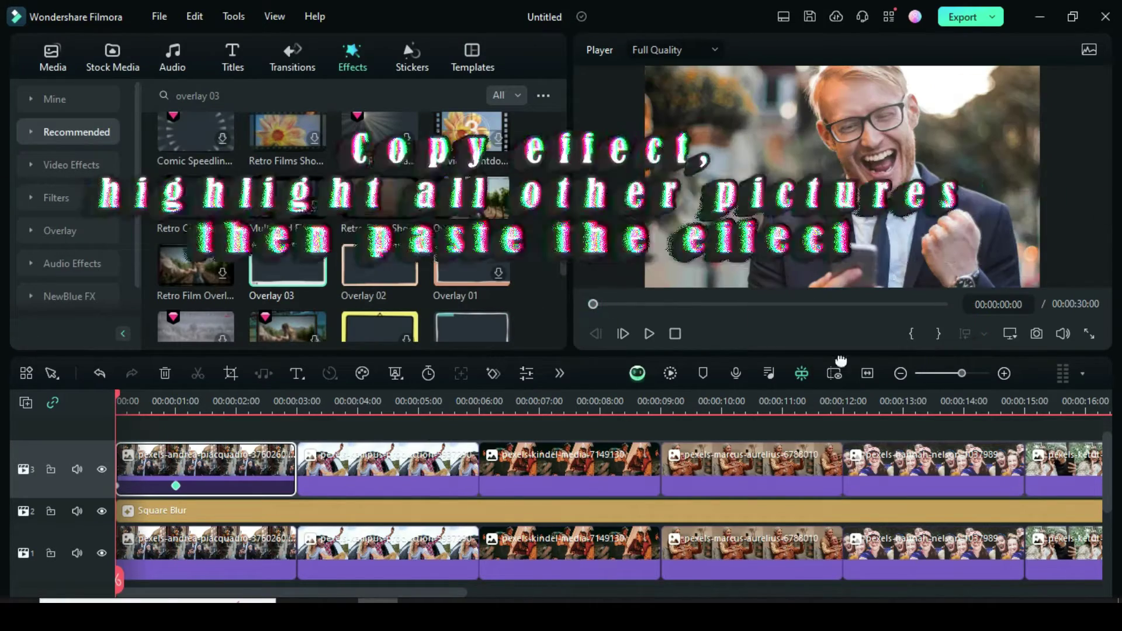
pyautogui.click(869, 373)
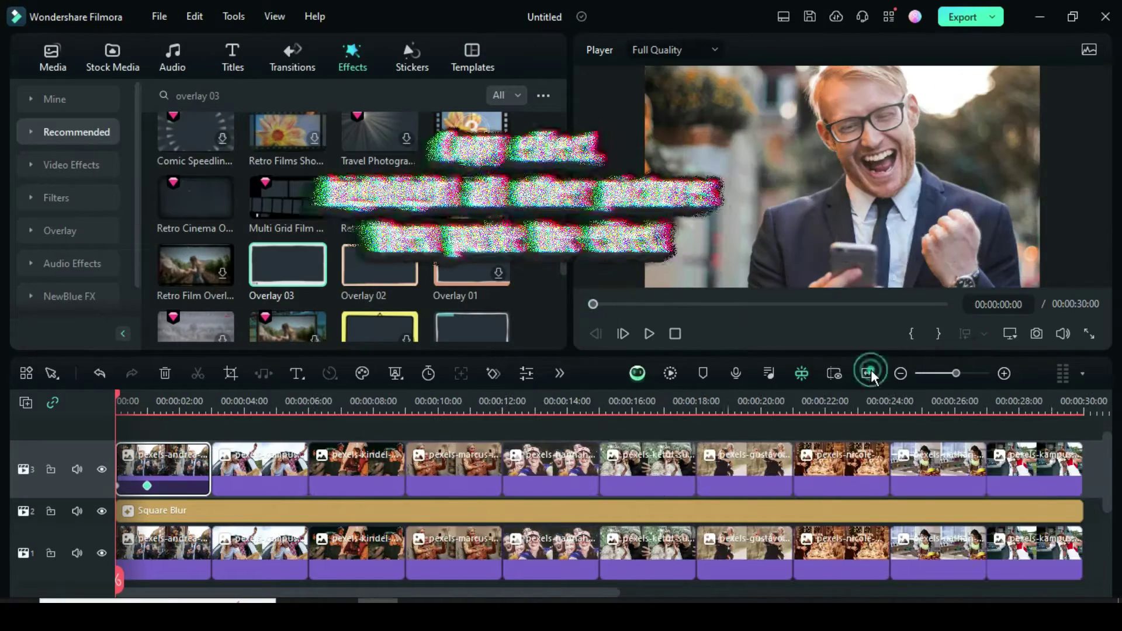
pyautogui.rightClick(161, 457)
pyautogui.moveTo(374, 310)
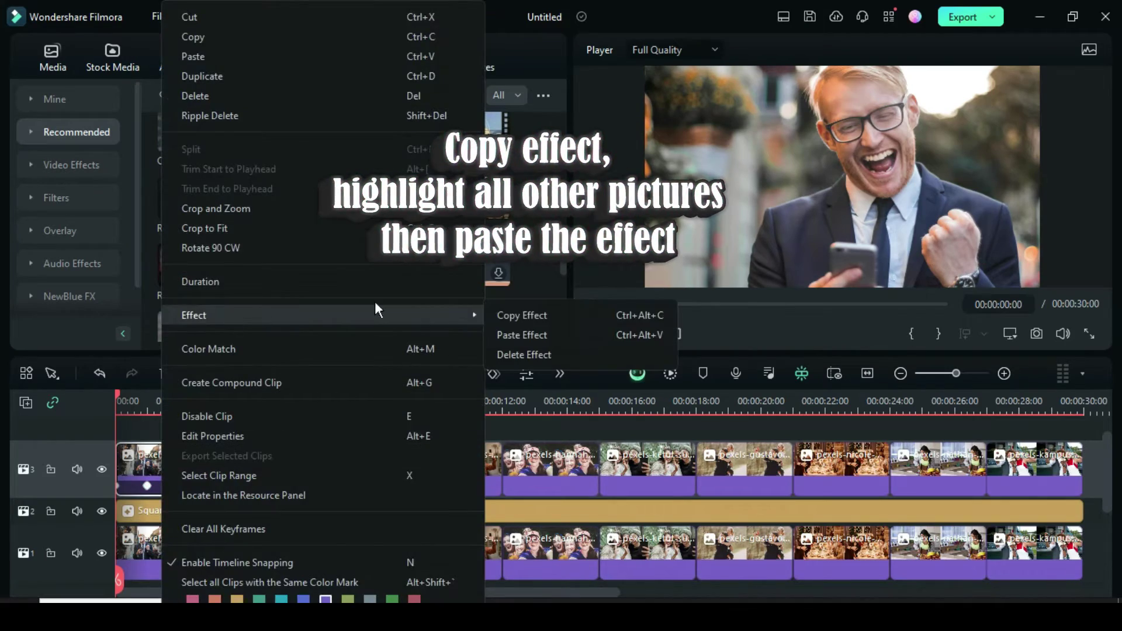
pyautogui.click(518, 315)
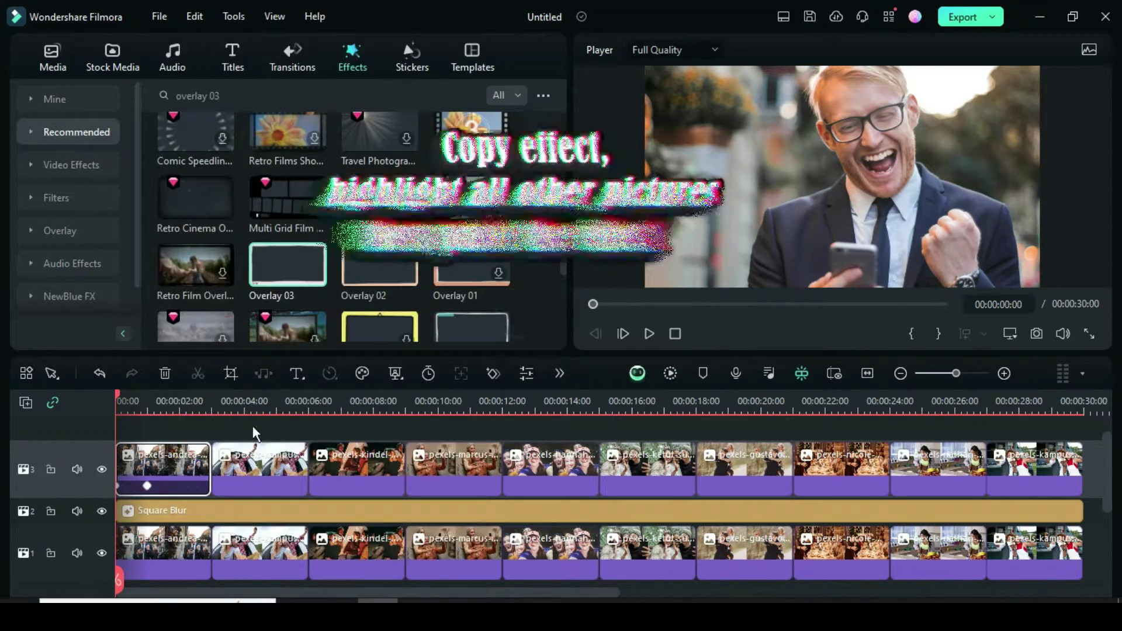
# Paste the copied effect onto all other photos on track 3.
pyautogui.moveTo(253, 426); pyautogui.dragTo(1084, 506)
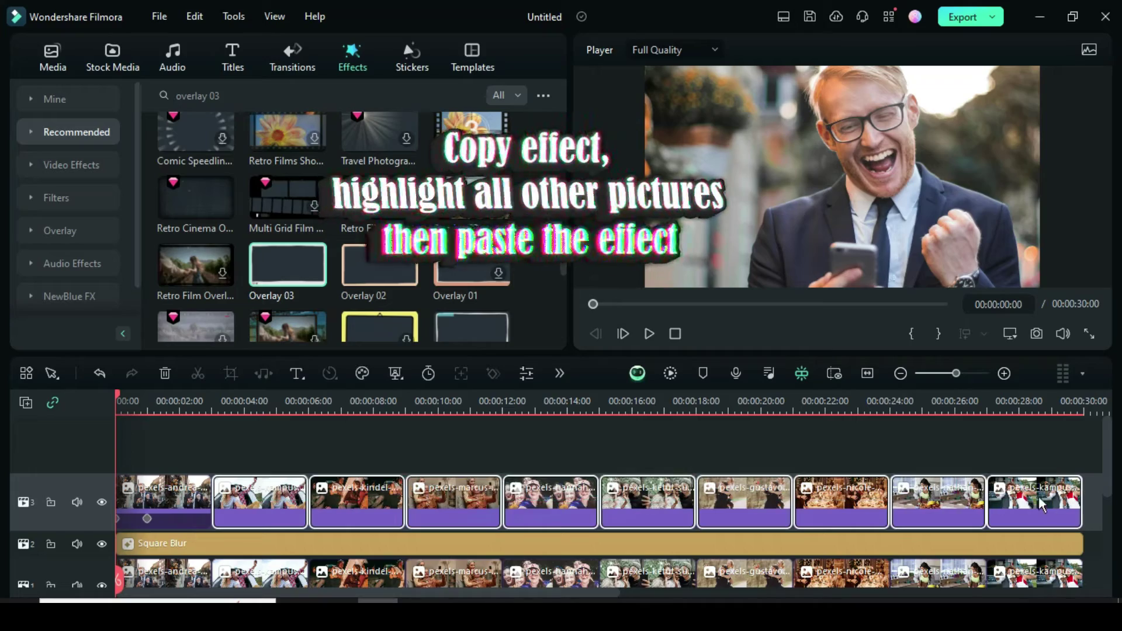
pyautogui.rightClick(447, 496)
pyautogui.moveTo(721, 333)
pyautogui.click(777, 334)
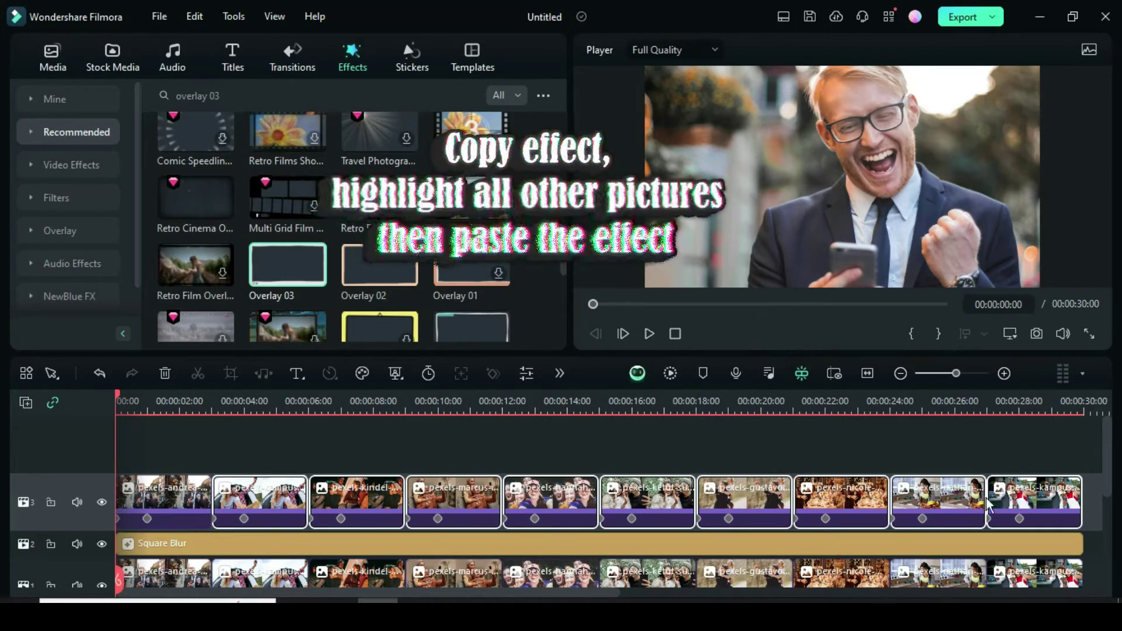
# Place a Dissolve transition between the first two track 1 photos and copy it.
pyautogui.scroll(-1, 474, 522)
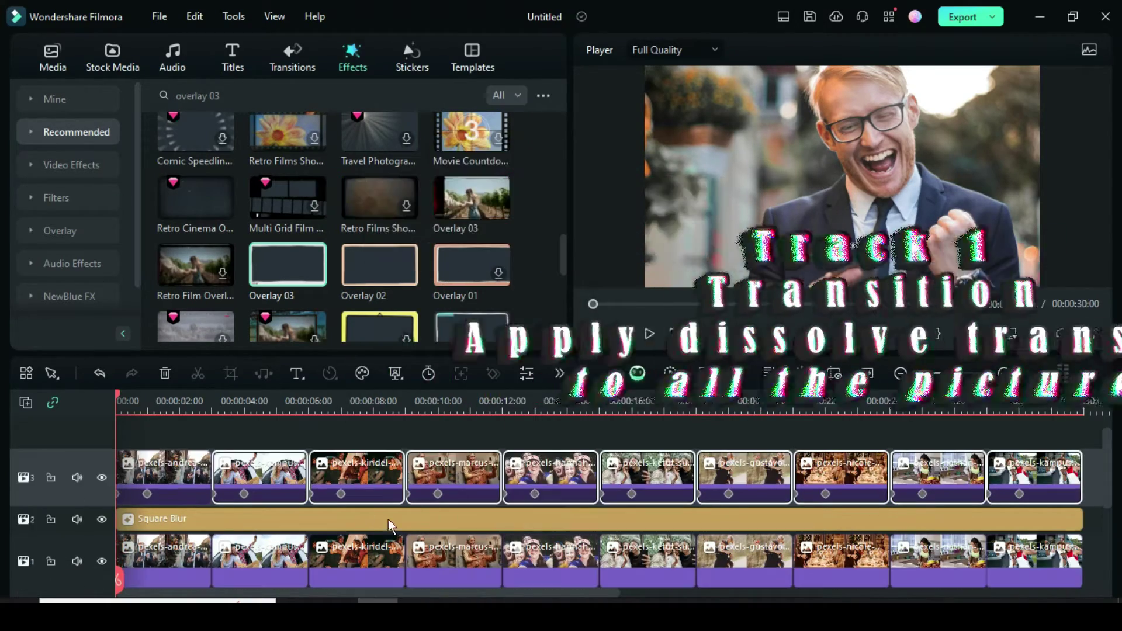
pyautogui.click(286, 56)
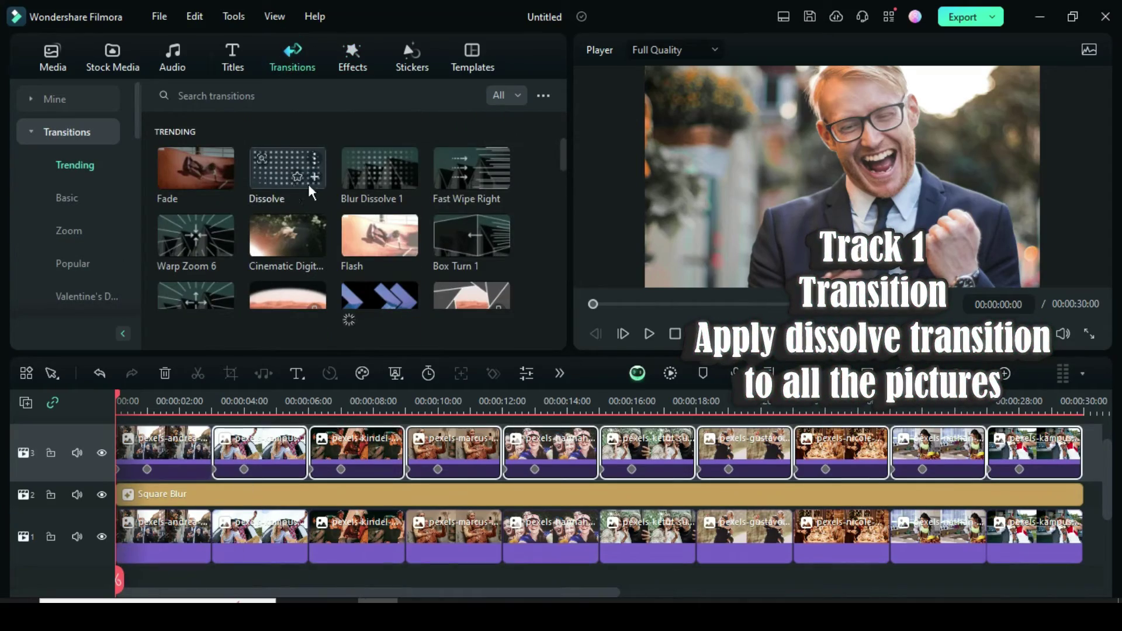
pyautogui.moveTo(199, 544); pyautogui.dragTo(211, 538)
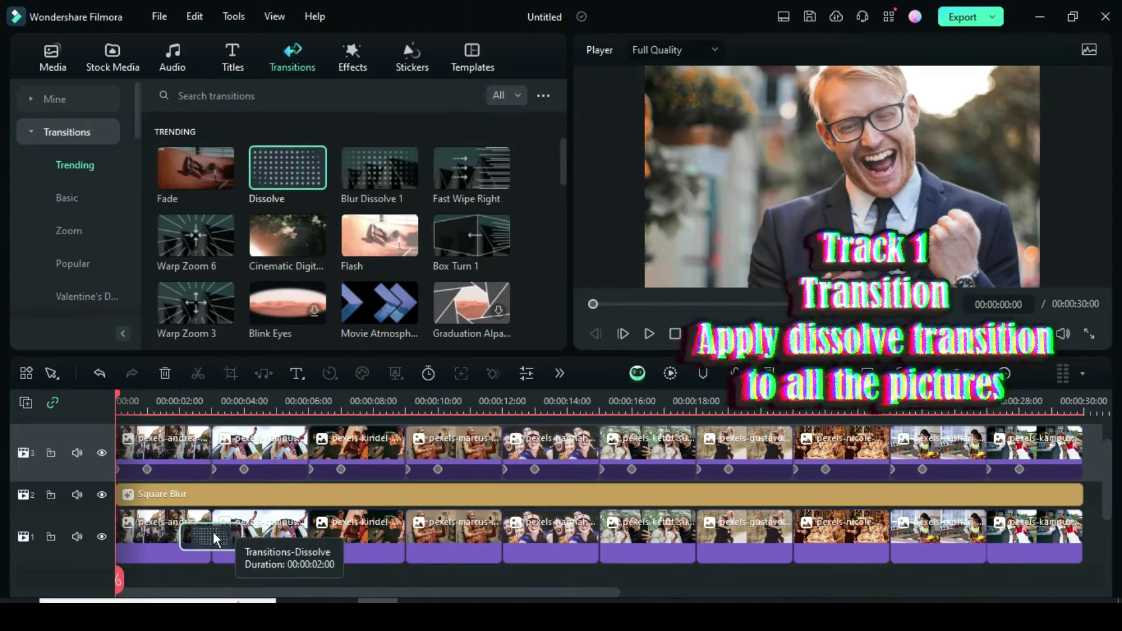
pyautogui.rightClick(215, 538)
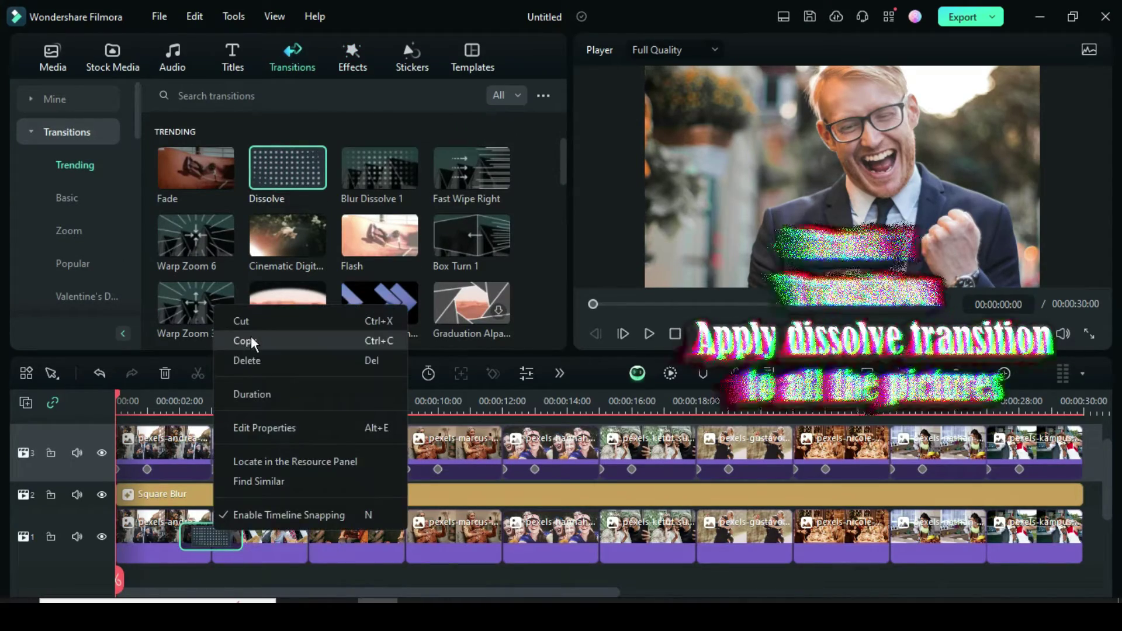
pyautogui.click(251, 340)
# Paste Dissolve onto the remaining track 1 photos and delete the extra one after the last photo.
pyautogui.moveTo(1034, 575); pyautogui.dragTo(307, 522)
pyautogui.rightClick(299, 526)
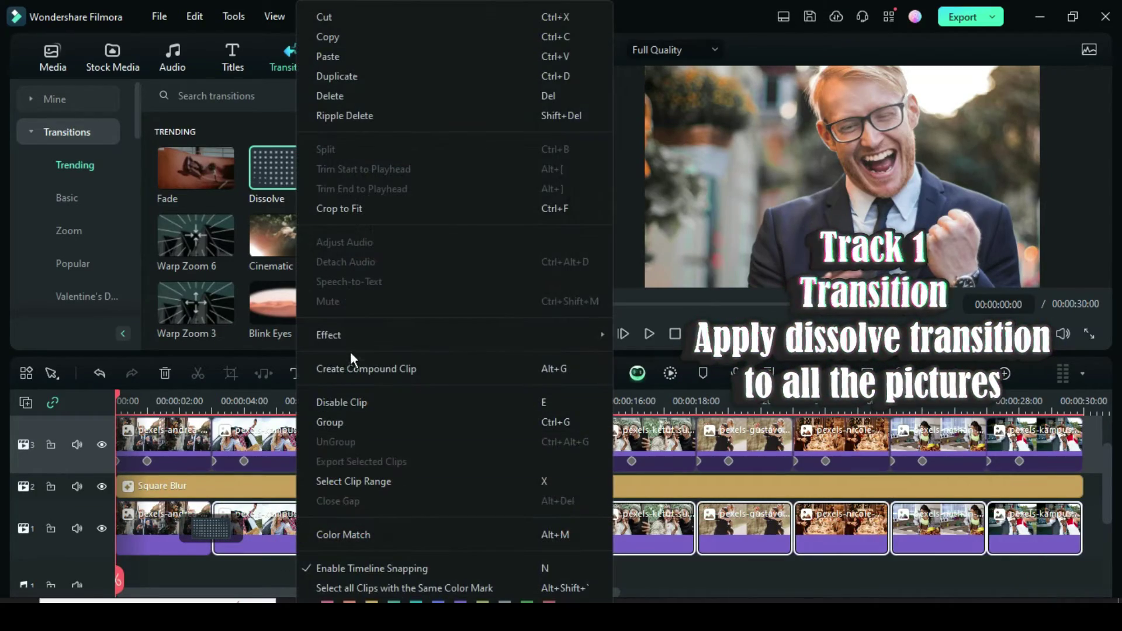
pyautogui.click(332, 58)
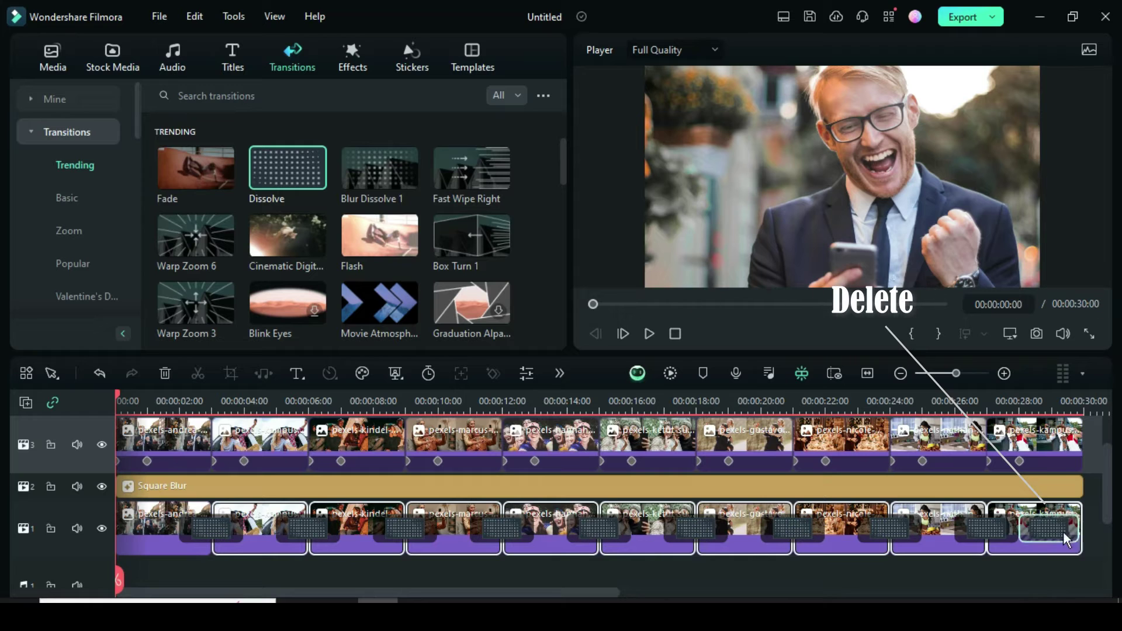
pyautogui.click(1057, 529)
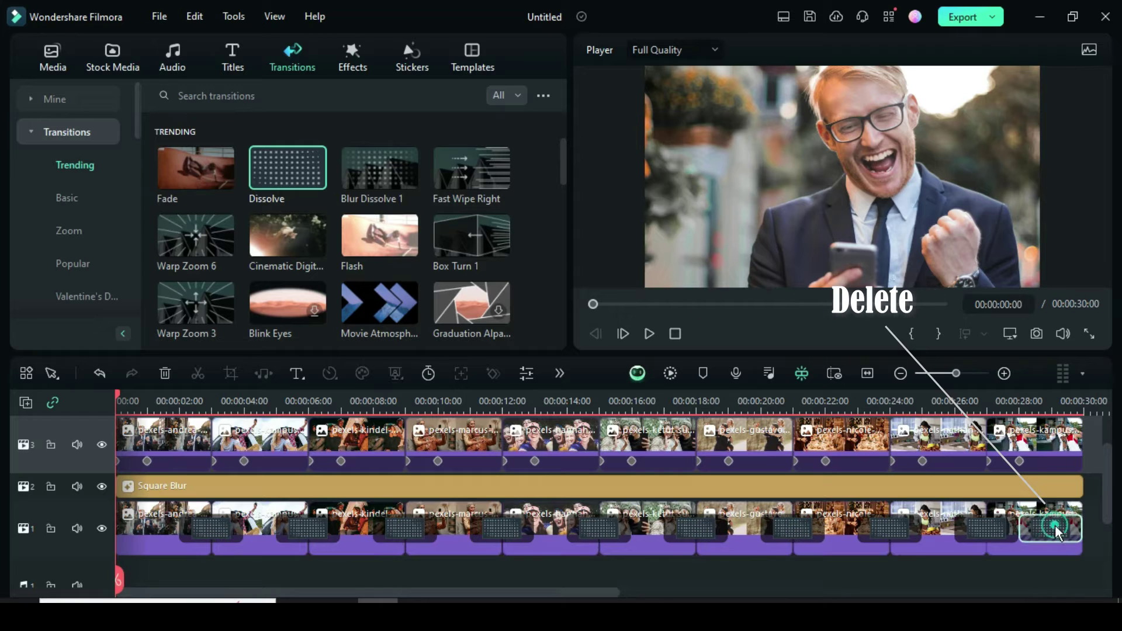
pyautogui.click(166, 372)
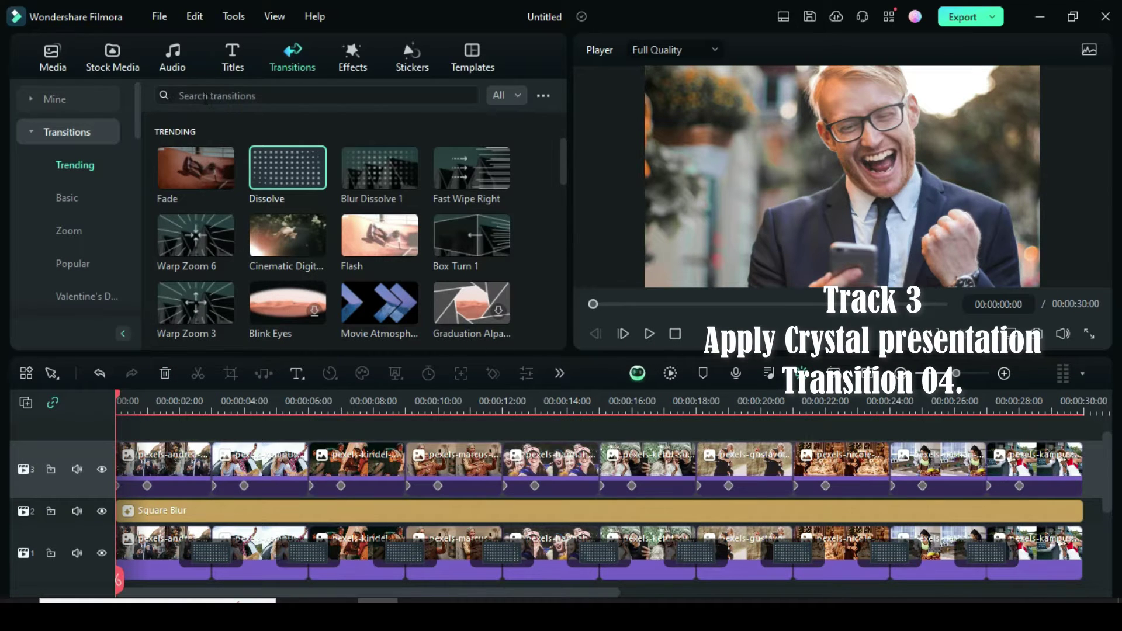
# Place a '3d crystal presentation' transition between the first two track 3 photos and copy it.
pyautogui.click(208, 96)
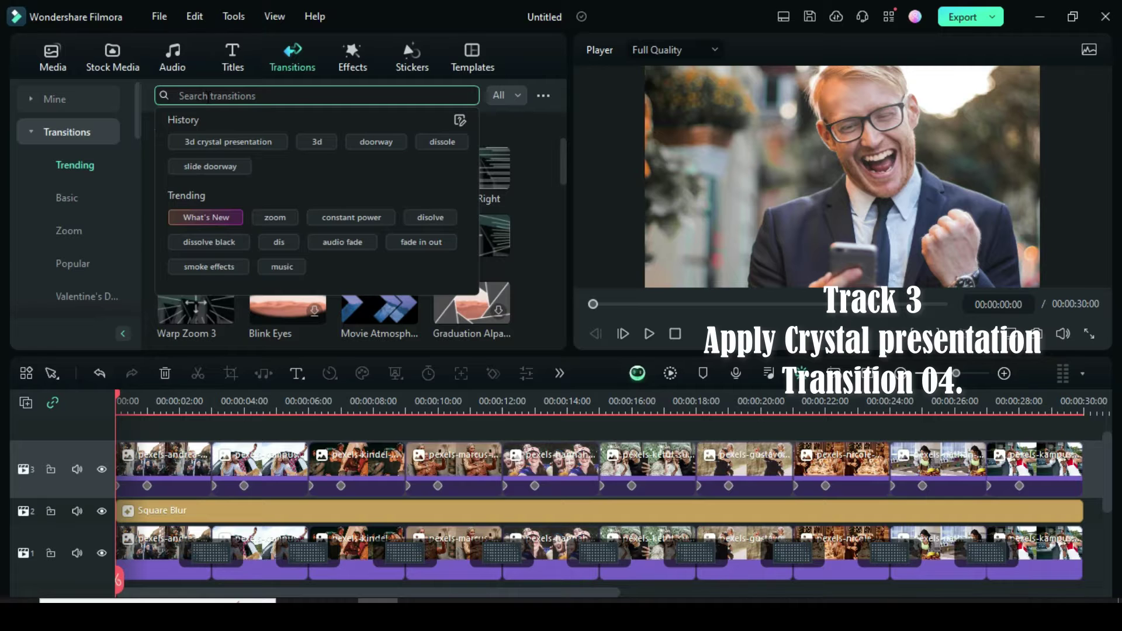
pyautogui.write('3d crystal pr')
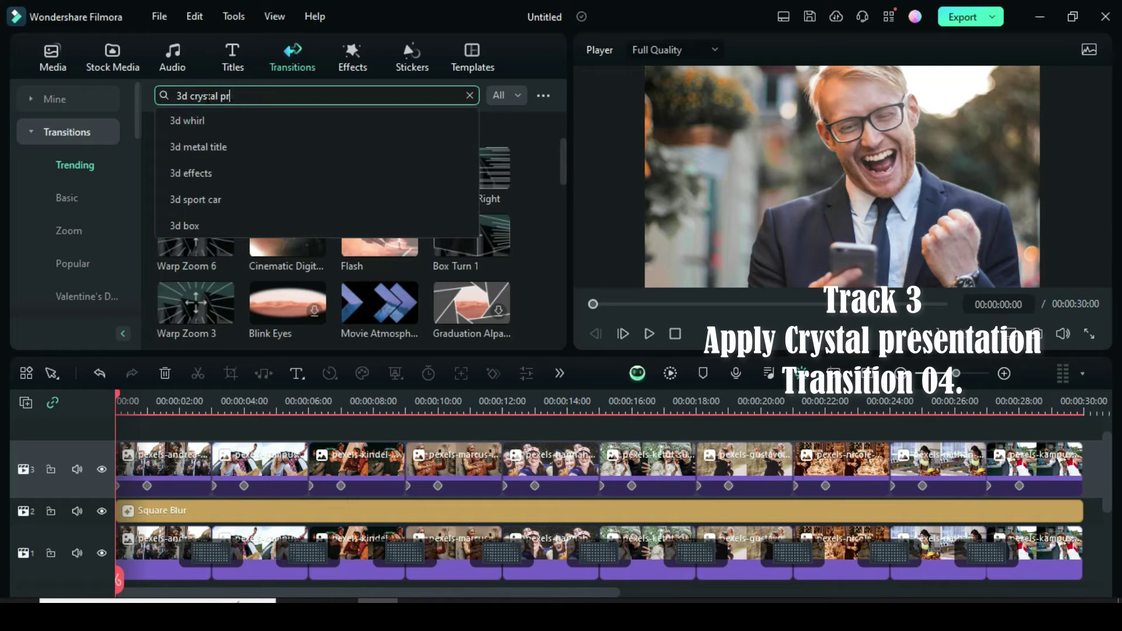
pyautogui.write('esentation')
pyautogui.press('Return')
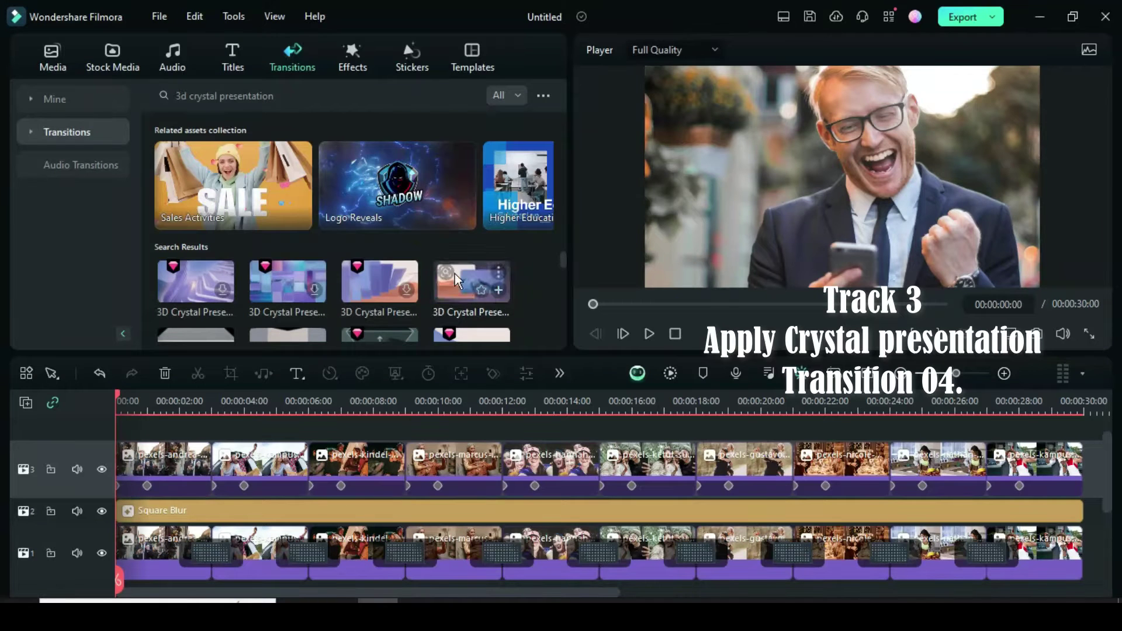
pyautogui.moveTo(455, 284); pyautogui.dragTo(222, 480)
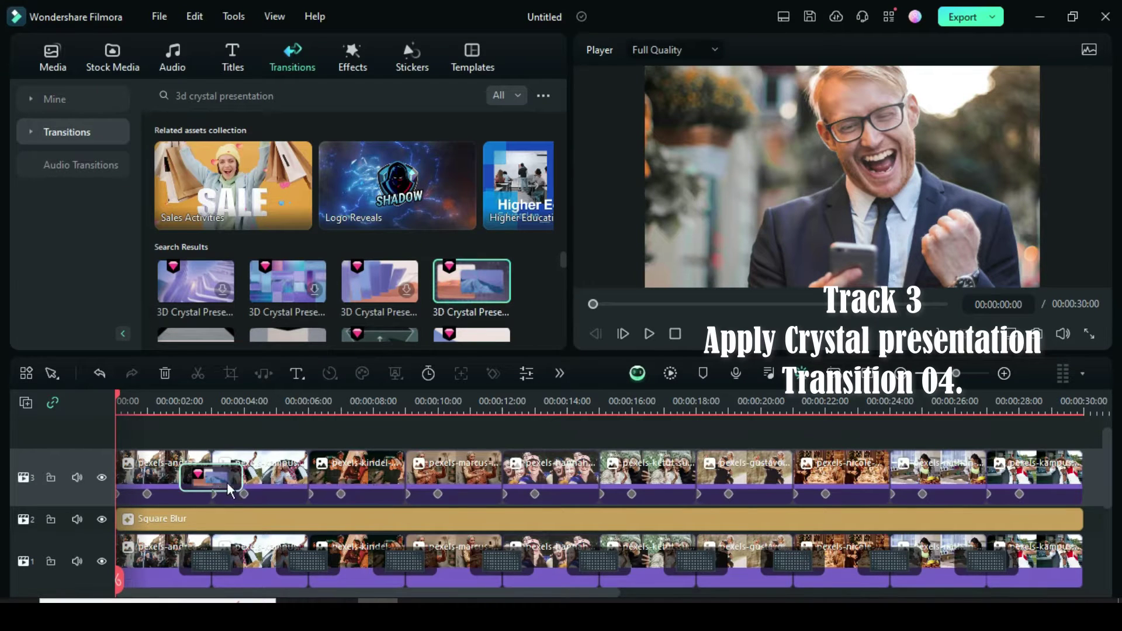
pyautogui.rightClick(222, 481)
pyautogui.click(251, 283)
# Paste the crystal transition onto all track 3 photos and delete the one after the last photo.
pyautogui.moveTo(289, 444); pyautogui.dragTo(1016, 500)
pyautogui.rightClick(535, 482)
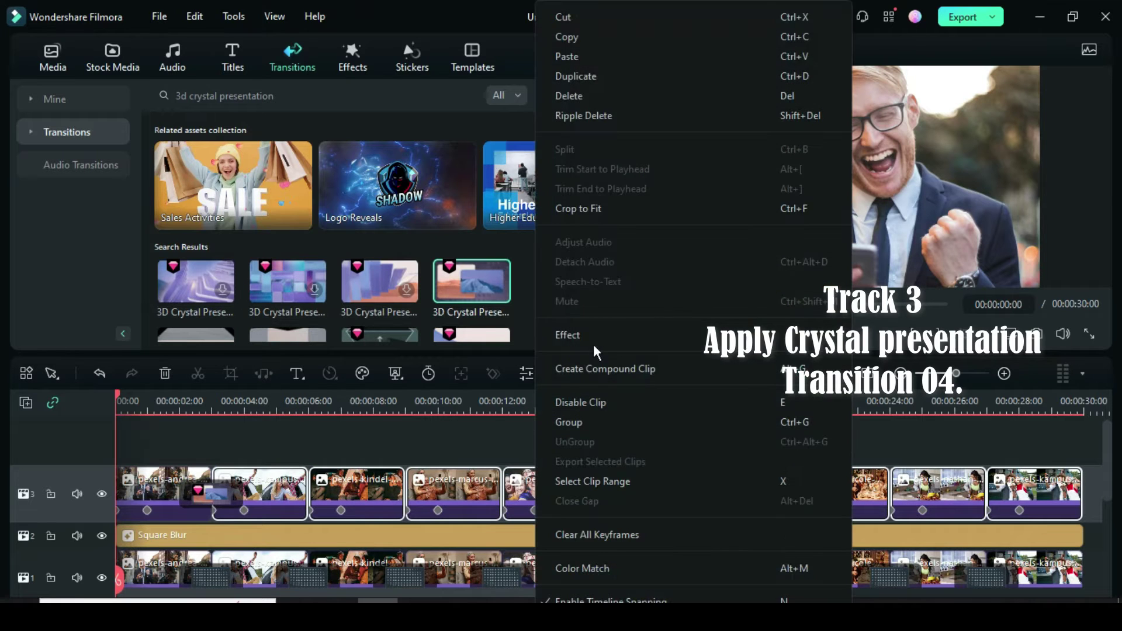
pyautogui.click(570, 56)
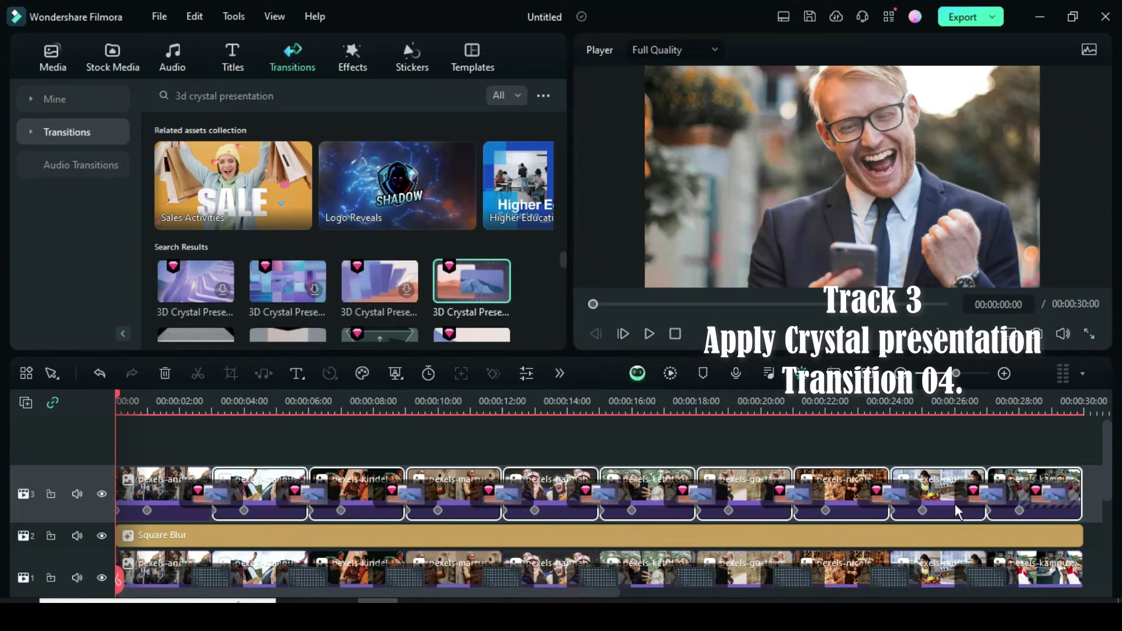
pyautogui.click(1056, 500)
pyautogui.click(163, 374)
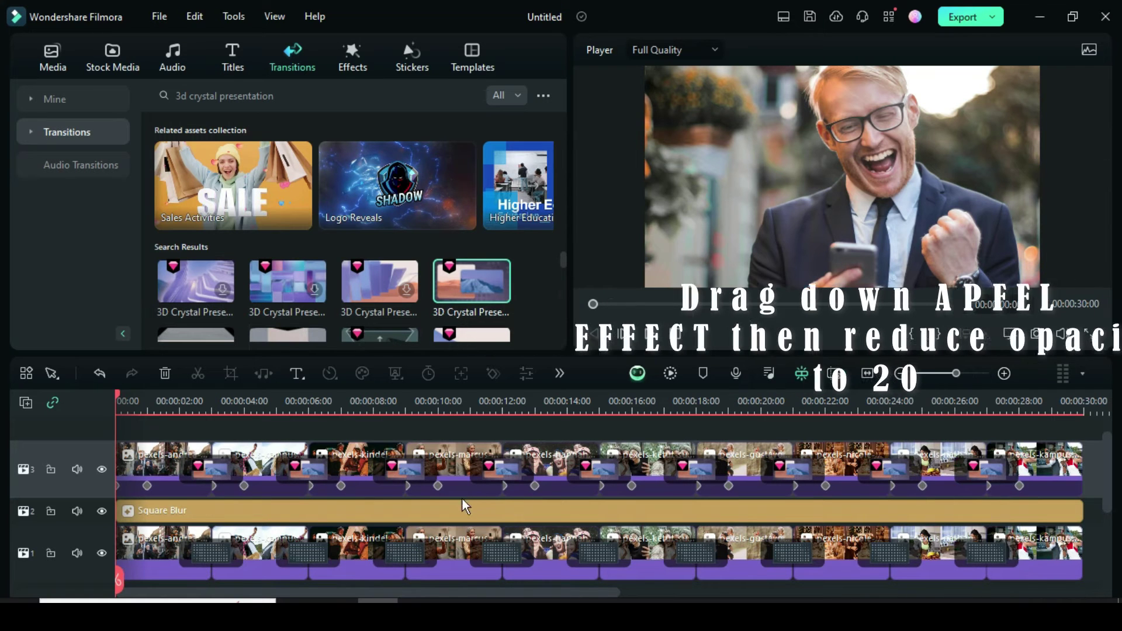
# Add the Apfel effect on a new track and stretch it to 00:00:30.
pyautogui.scroll(1, 463, 501)
pyautogui.click(349, 70)
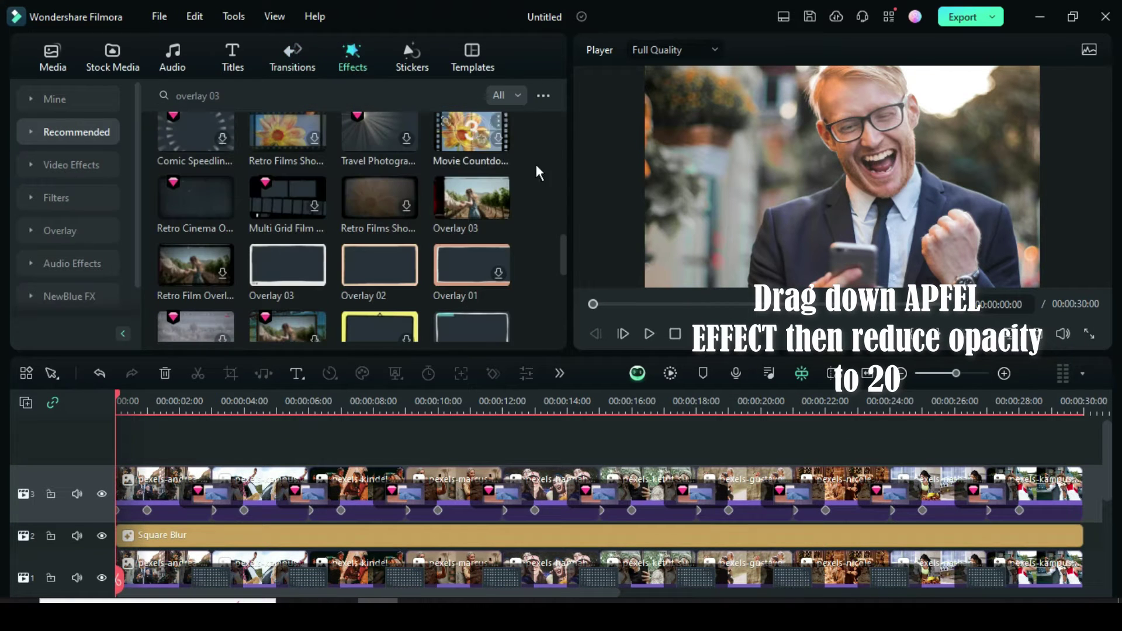
pyautogui.scroll(10, 565, 257)
pyautogui.click(258, 95)
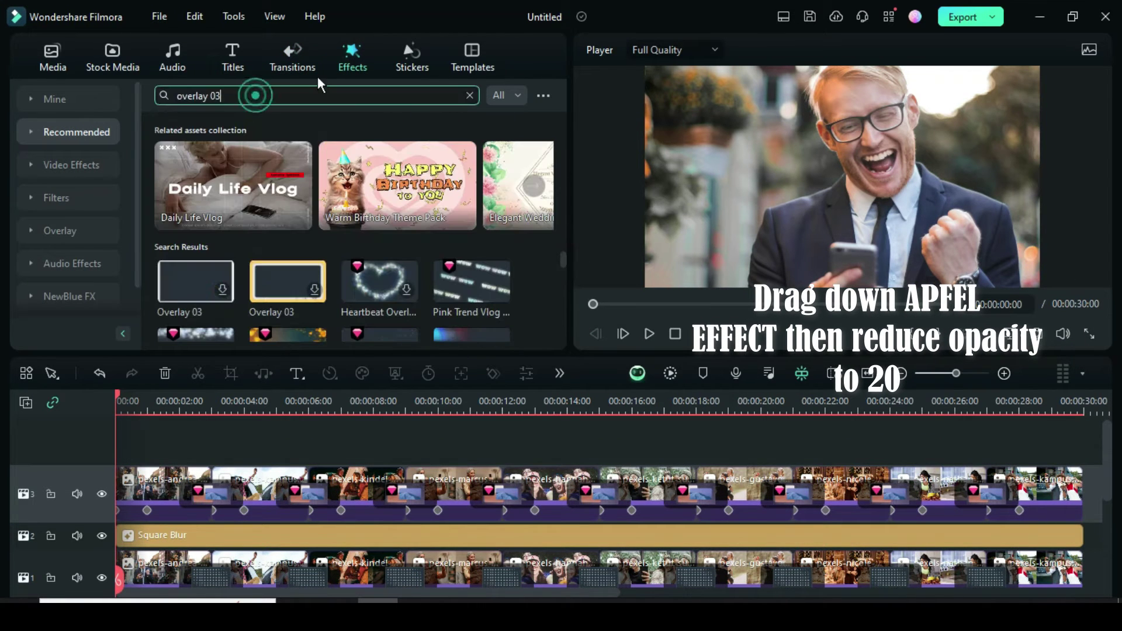
pyautogui.press('BackSpace')
pyautogui.hotkey('ctrl', 'a')
pyautogui.write('a')
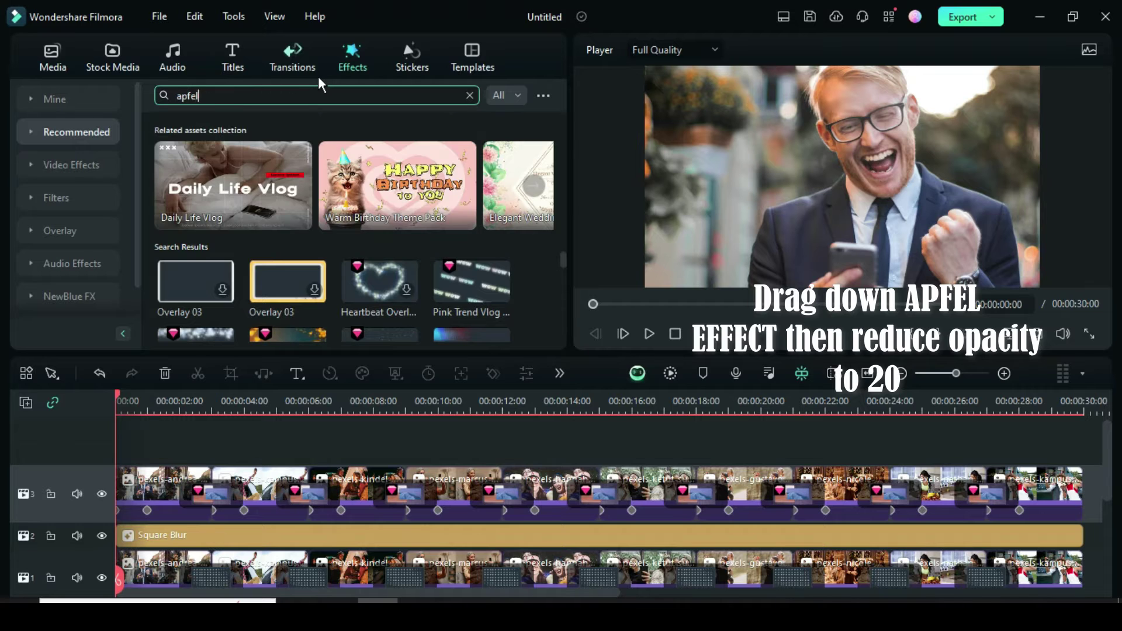
pyautogui.press('Return')
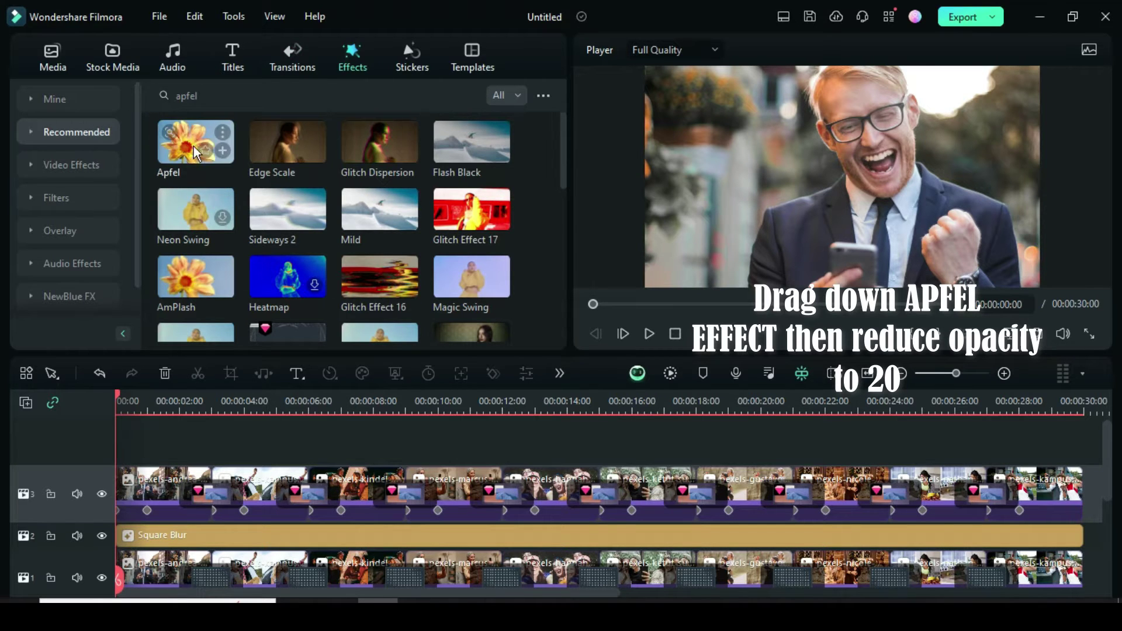
pyautogui.moveTo(205, 156); pyautogui.dragTo(162, 463)
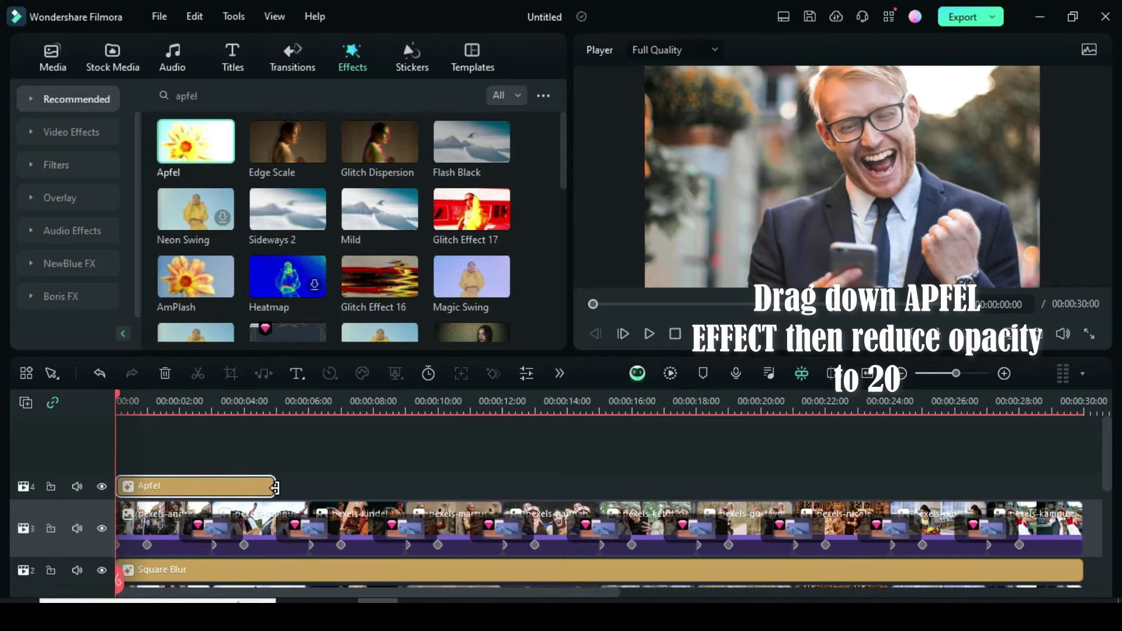
pyautogui.moveTo(269, 485); pyautogui.dragTo(1078, 506)
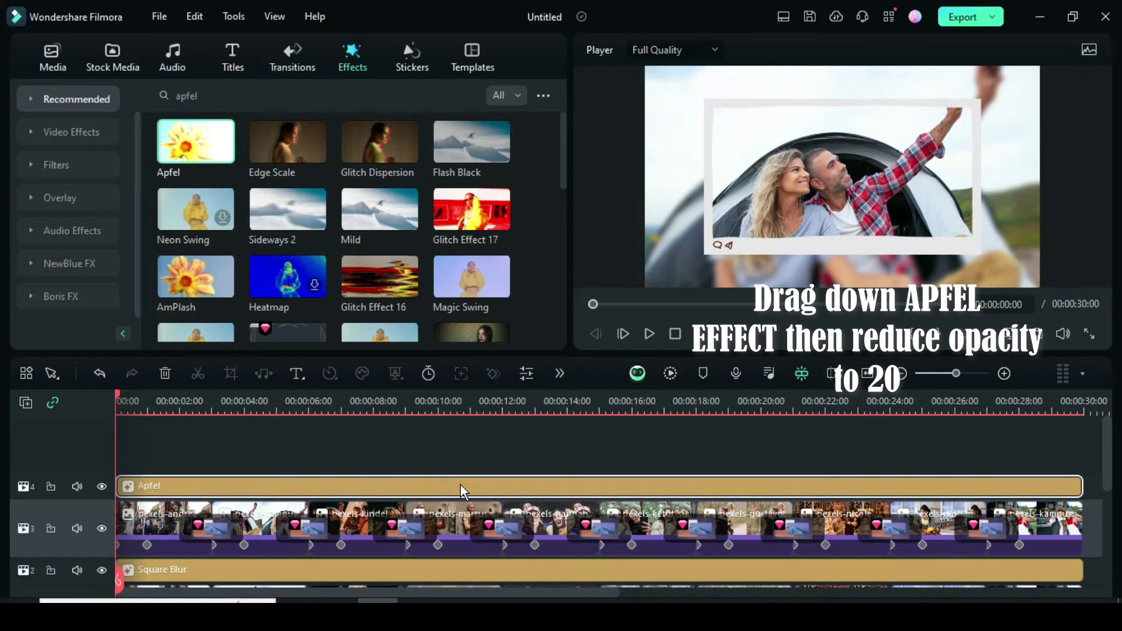
# Set the Apfel effect's opacity to 20%.
pyautogui.doubleClick(461, 490)
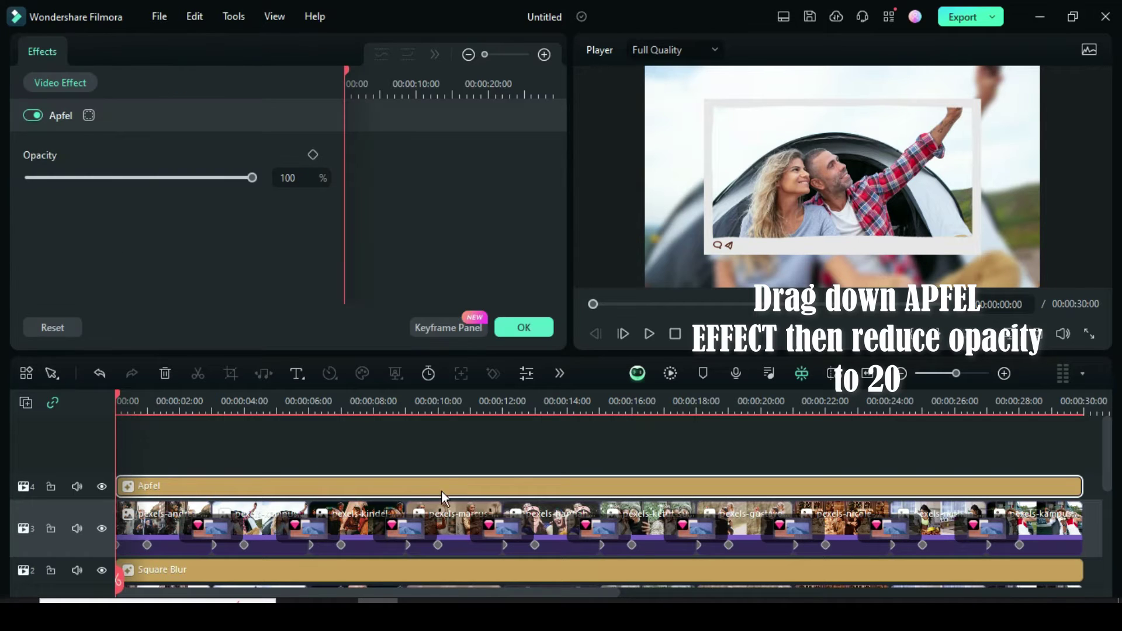
pyautogui.click(433, 333)
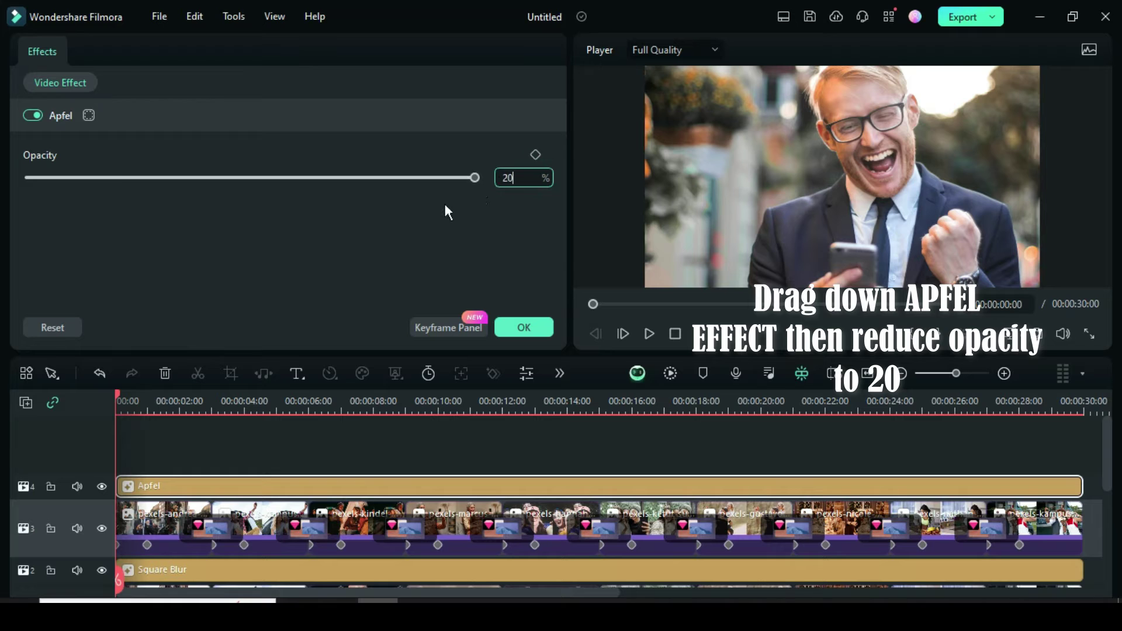
pyautogui.click(523, 328)
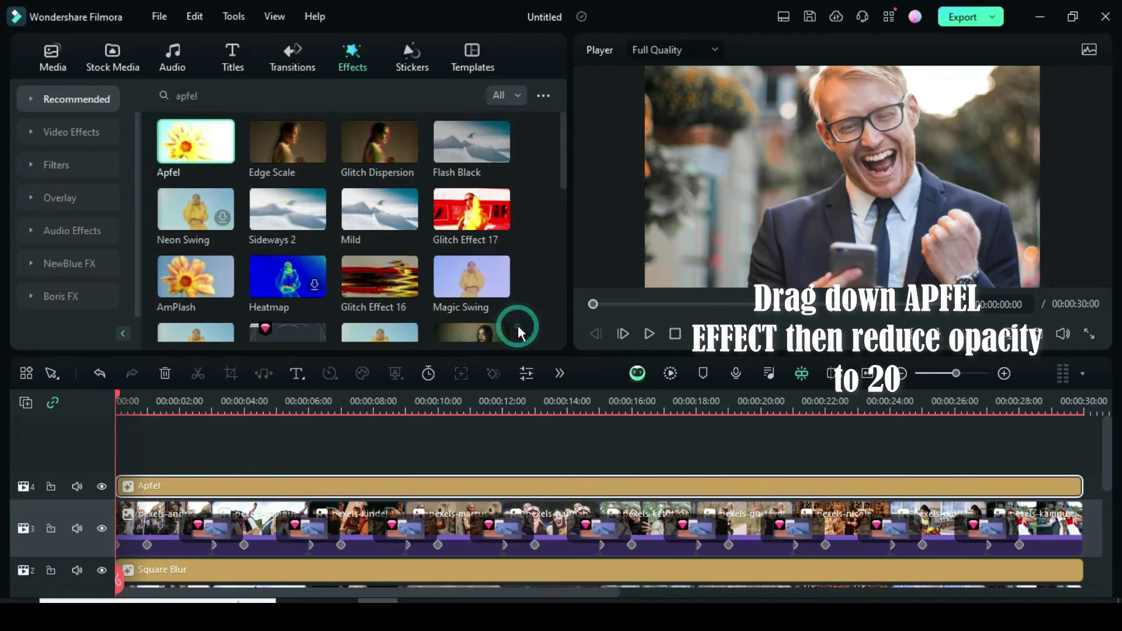
# Render the 750-frame timeline preview, then play the slideshow from the start to review the framed photos.
pyautogui.scroll(-2, 675, 527)
pyautogui.click(668, 371)
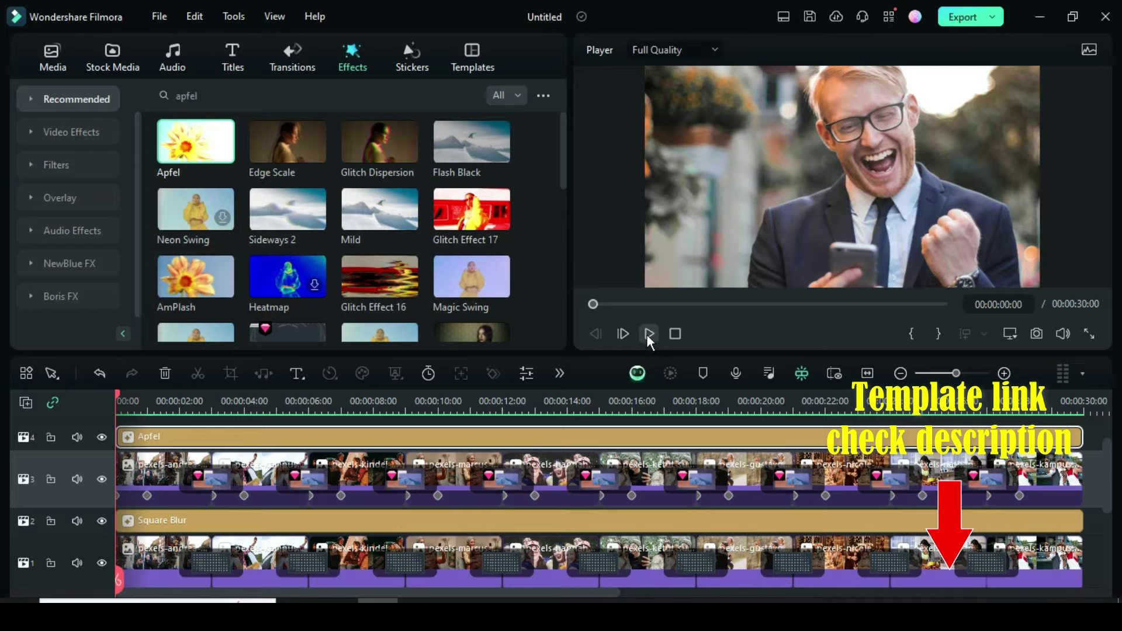
pyautogui.click(646, 334)
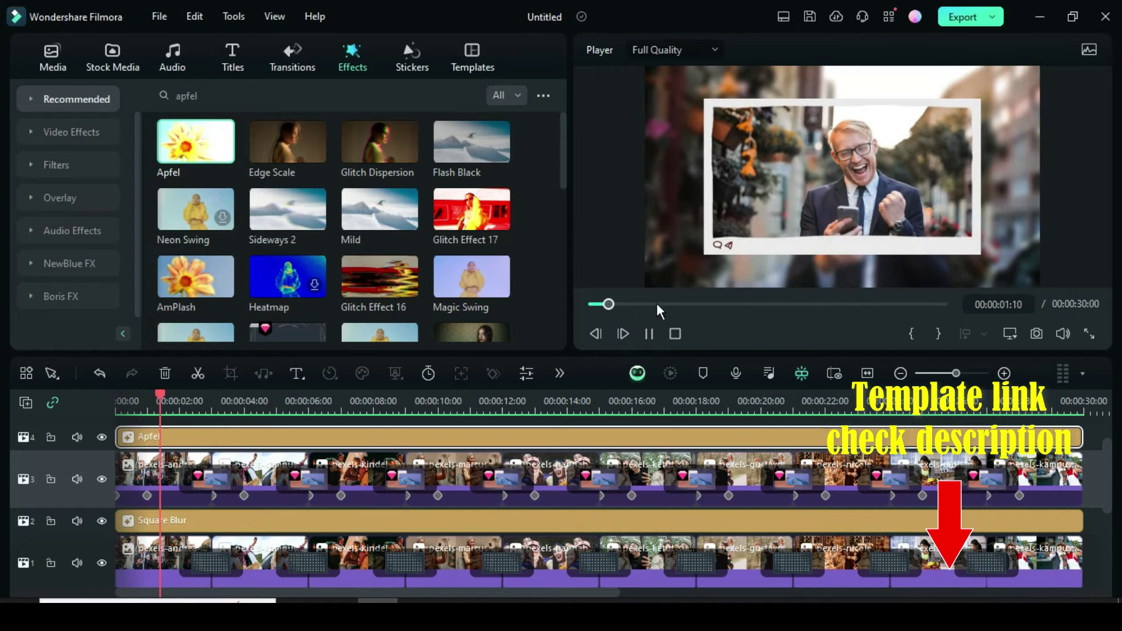